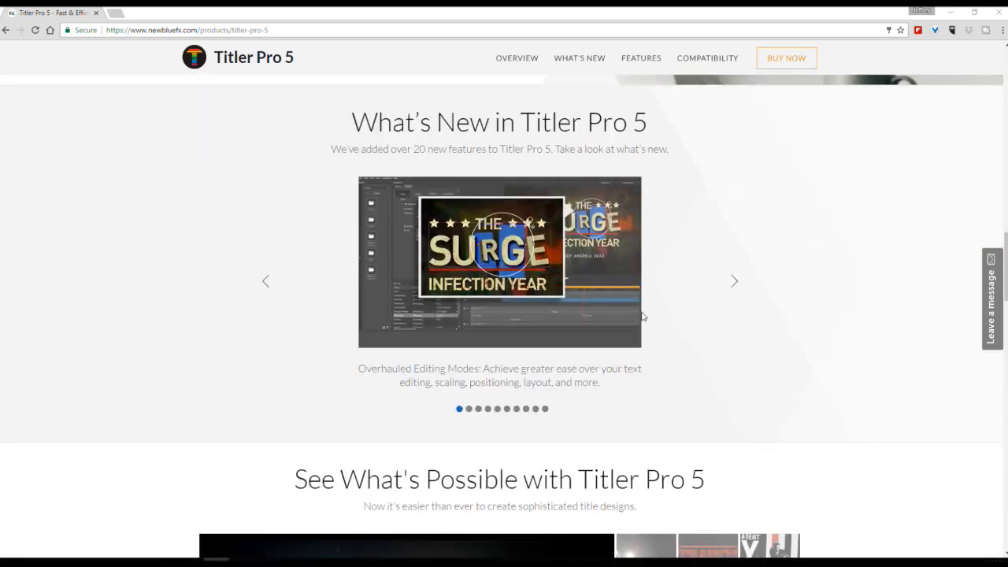
Look through the feature slides in the What's New section of the Titler Pro 5 page.
click(732, 284)
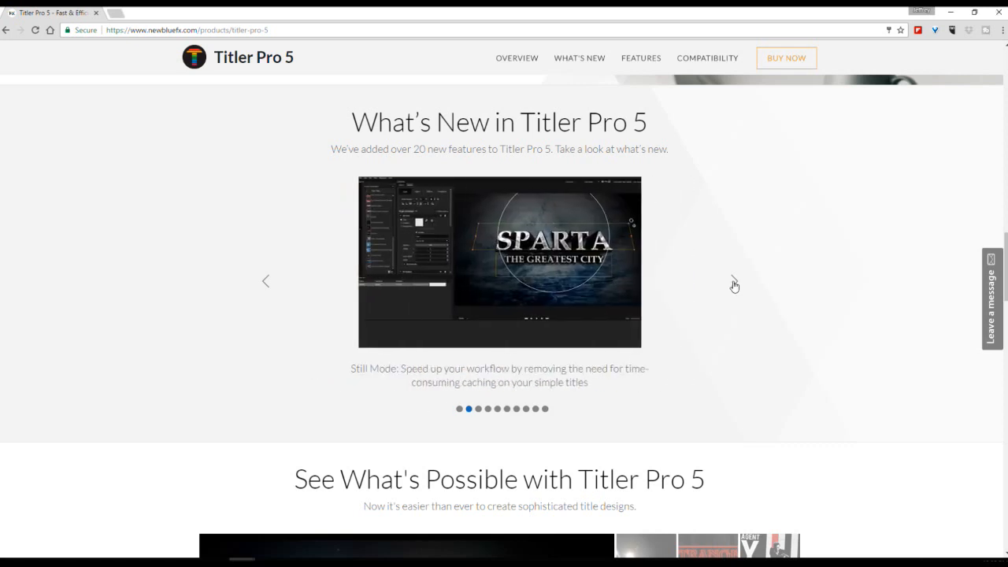
click(734, 284)
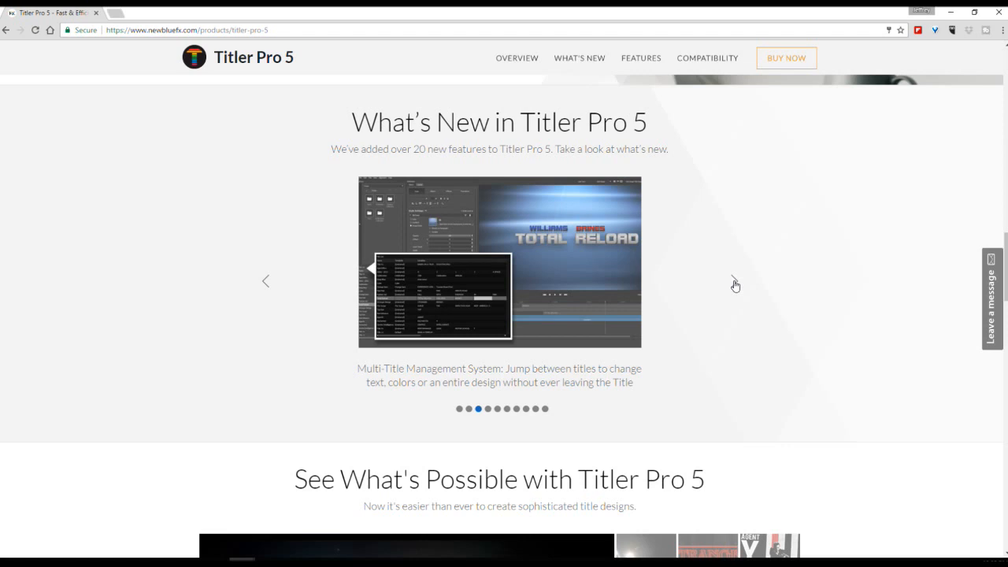
click(735, 284)
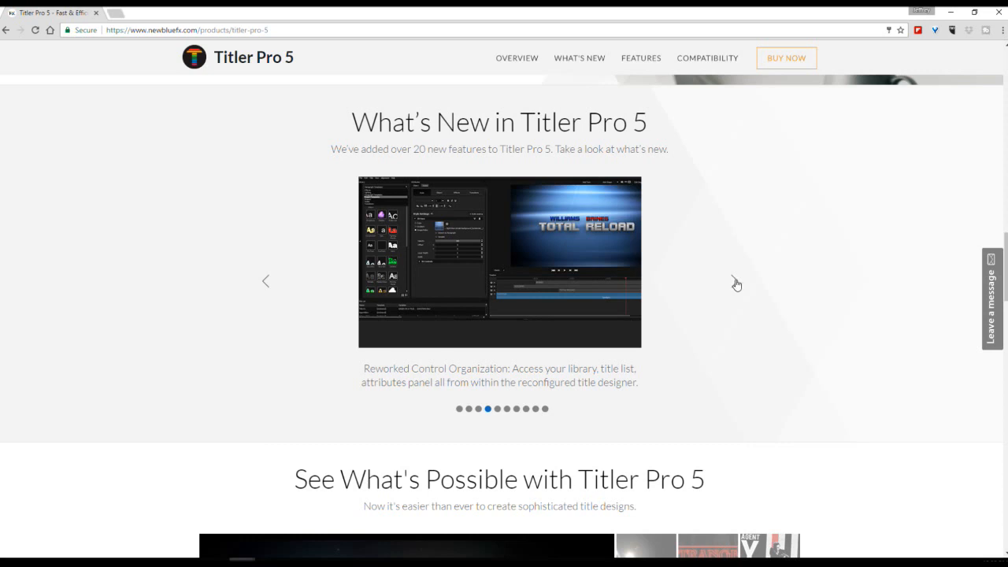
click(733, 282)
scroll(739, 322, down, 5)
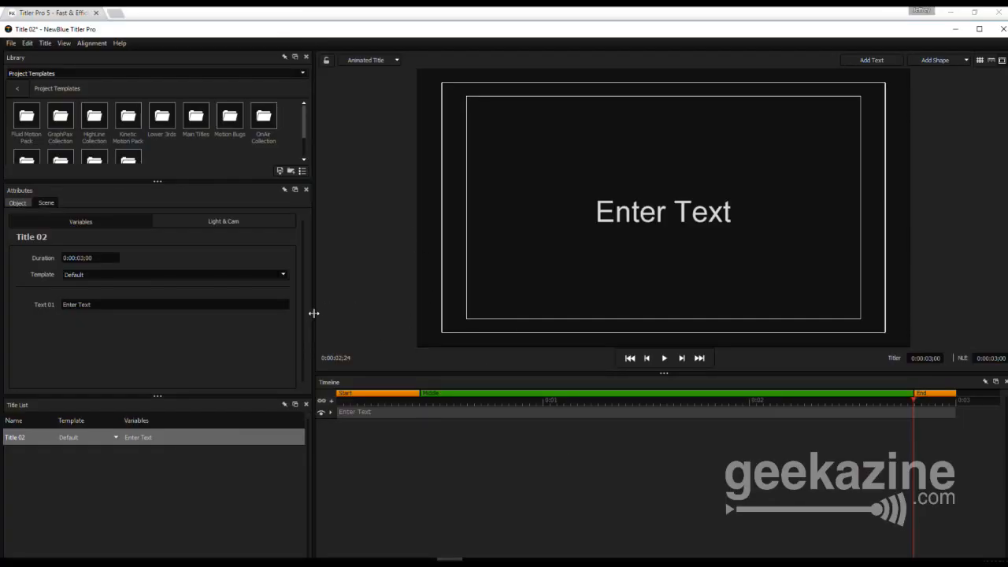
Widen the Library, Attributes and Title List panels, and give Attributes more height by shrinking the other two.
drag(315, 313, 355, 312)
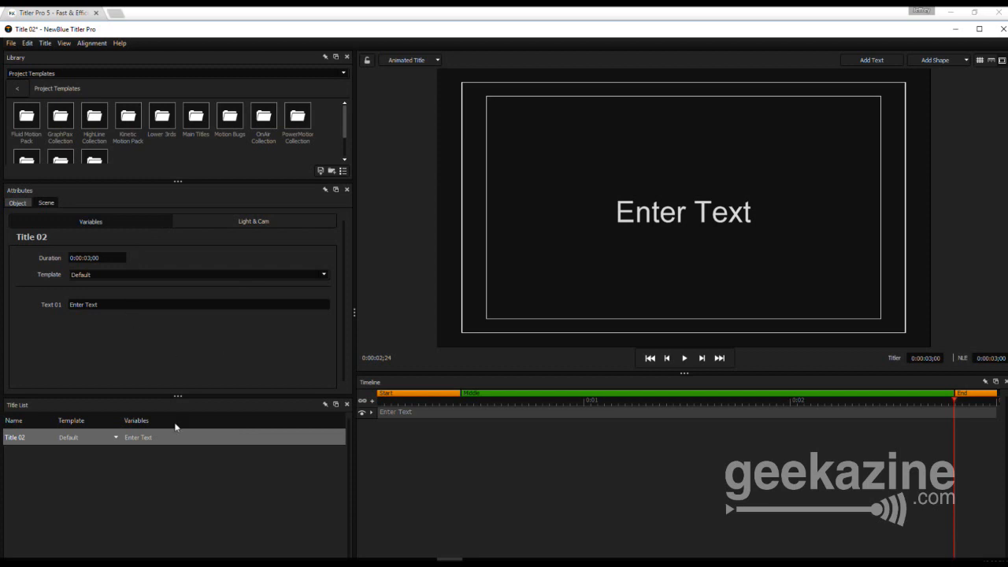
drag(177, 396, 177, 484)
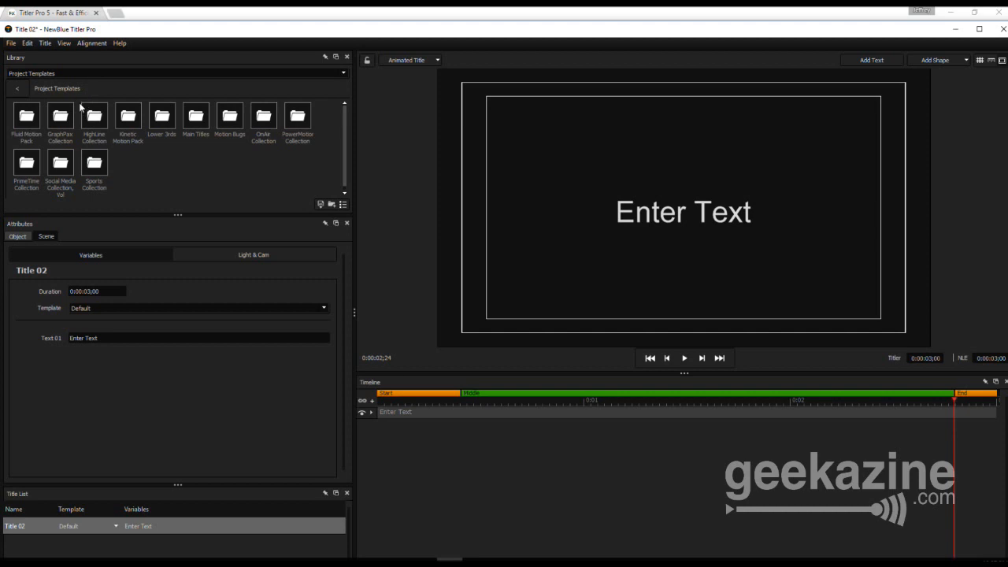
click(83, 73)
click(110, 74)
drag(116, 62, 141, 83)
drag(181, 215, 188, 162)
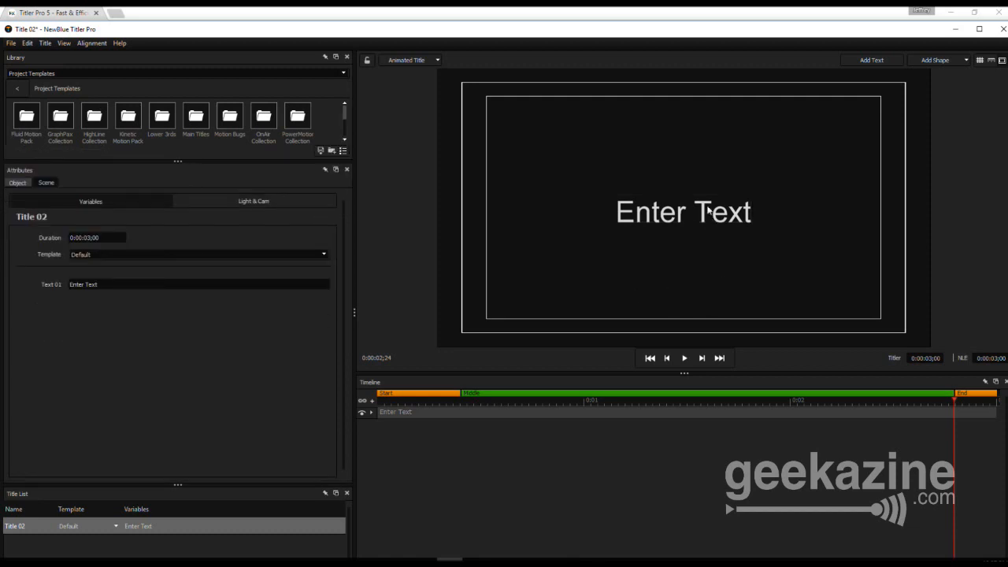
Add a second text object to the title and delete it again.
click(964, 61)
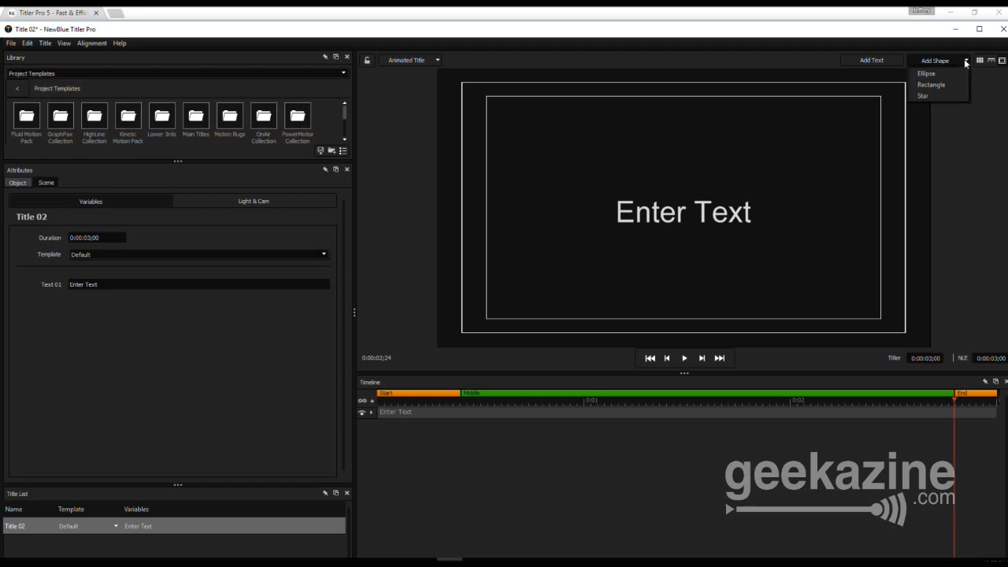
click(903, 60)
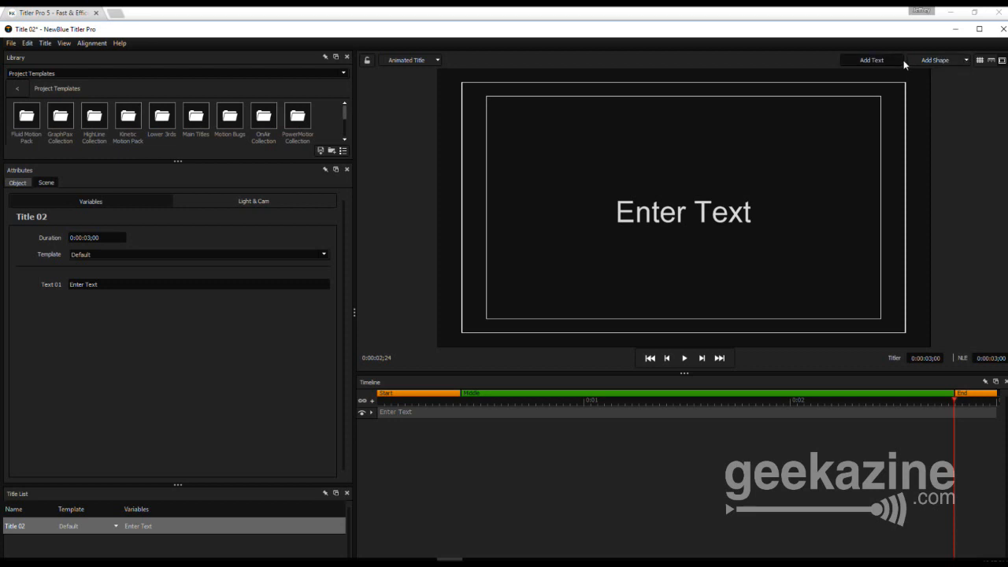
click(903, 59)
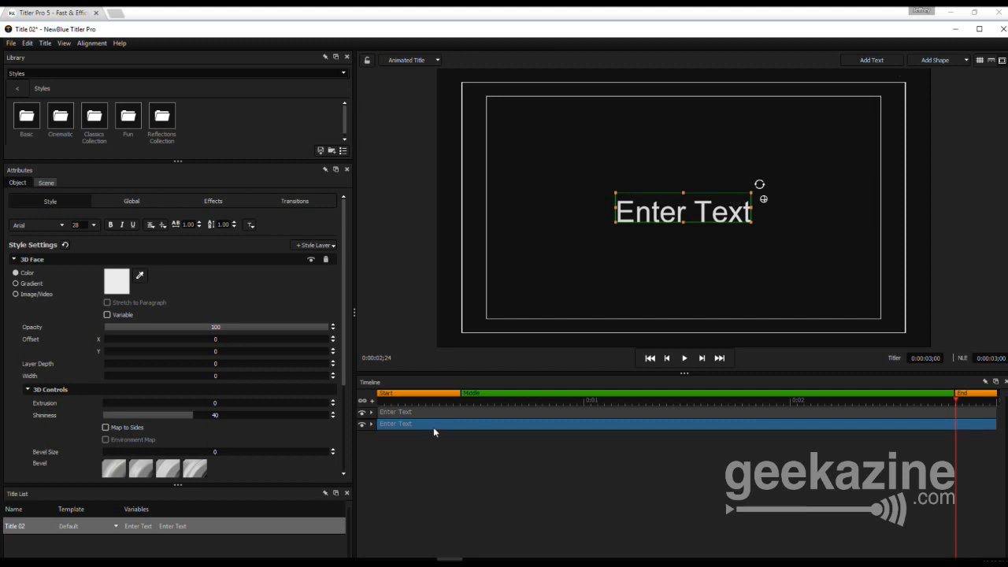
key(Delete)
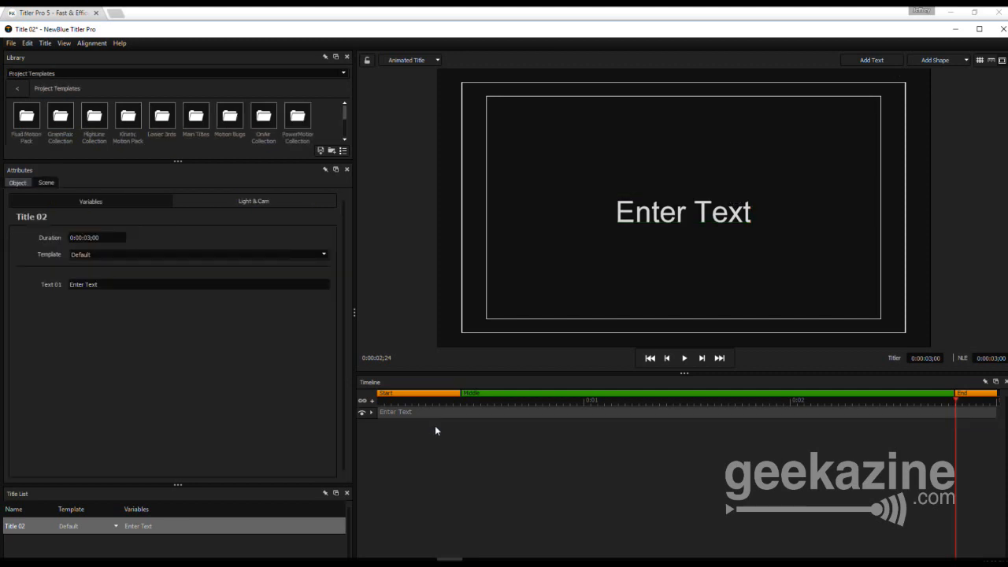
click(699, 213)
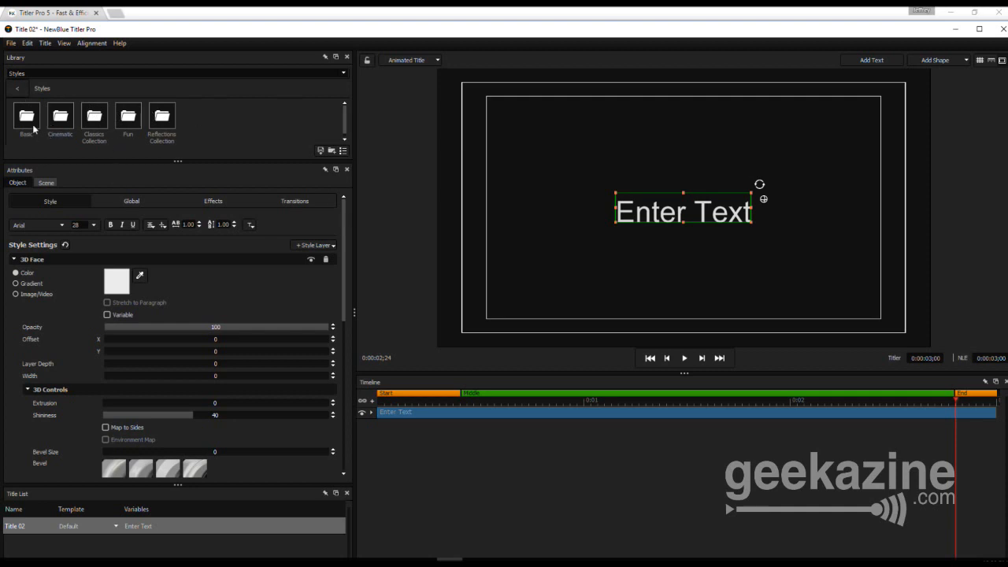
click(536, 211)
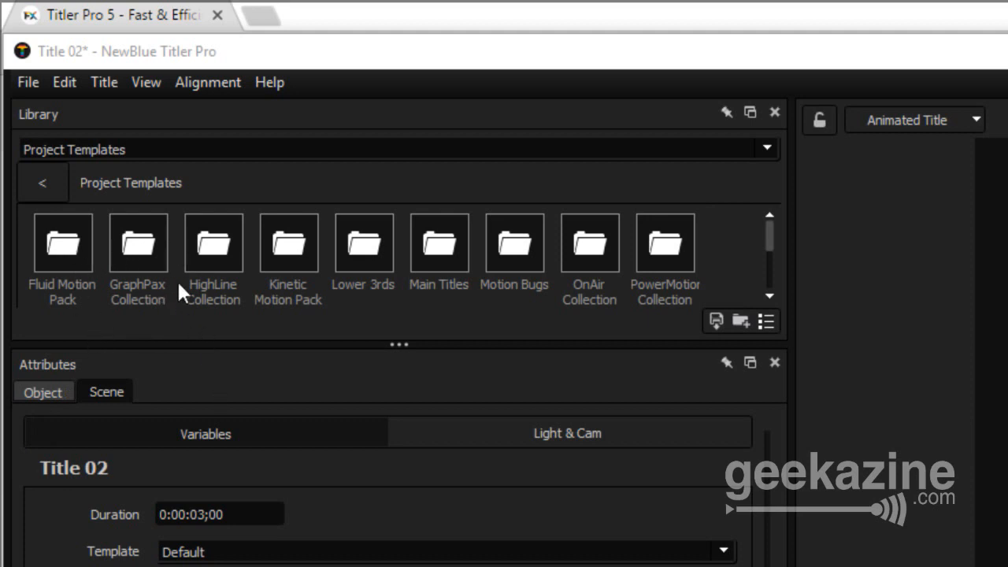
Preview the Deets By Drae template in the Kinetic Motion Pack, and return to the project template folders.
double_click(302, 244)
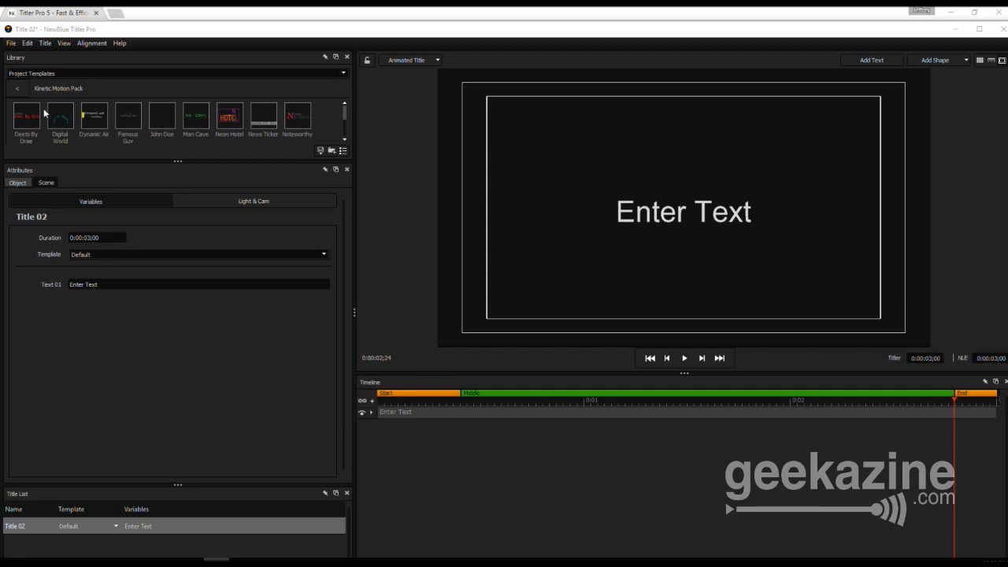
double_click(29, 117)
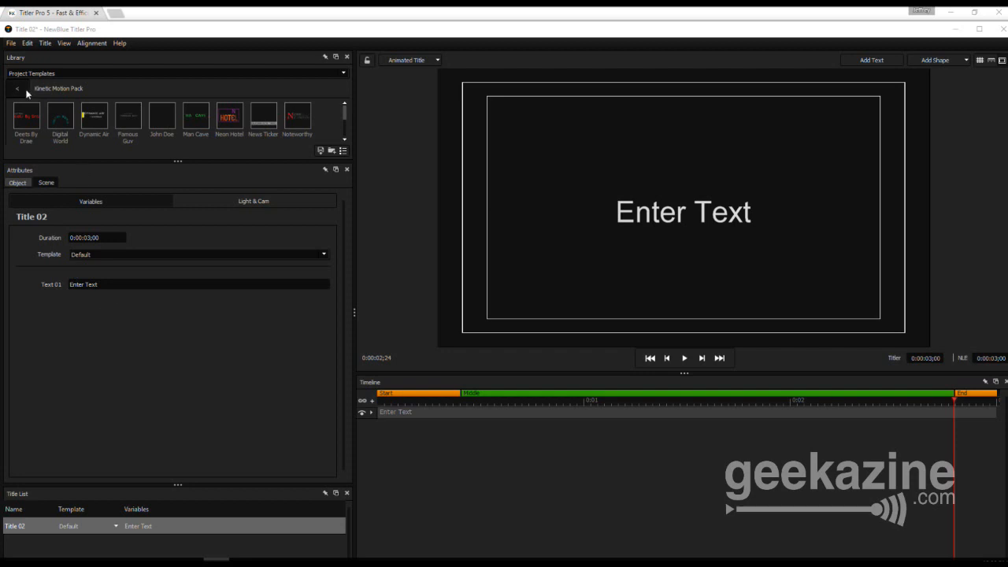
double_click(23, 118)
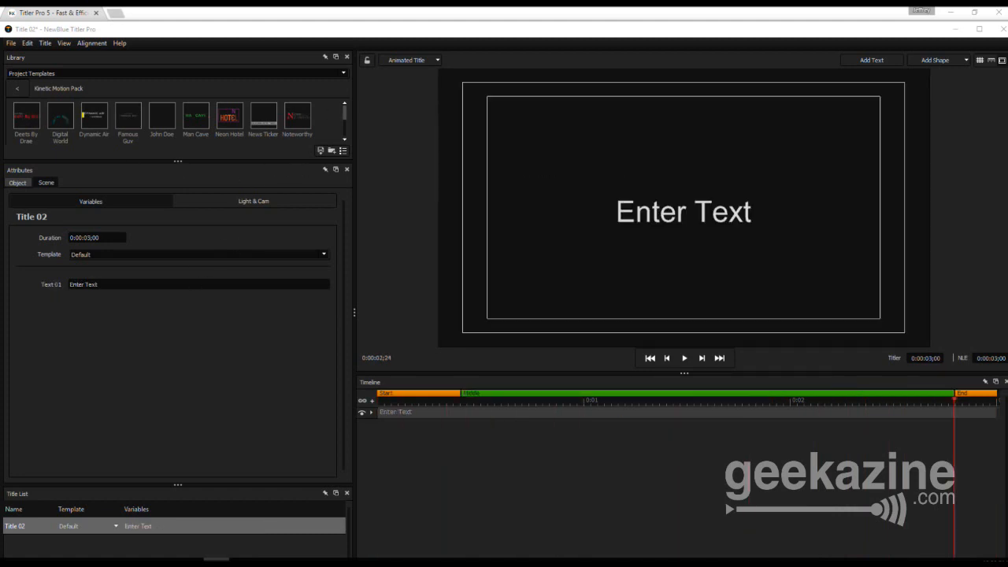
click(17, 89)
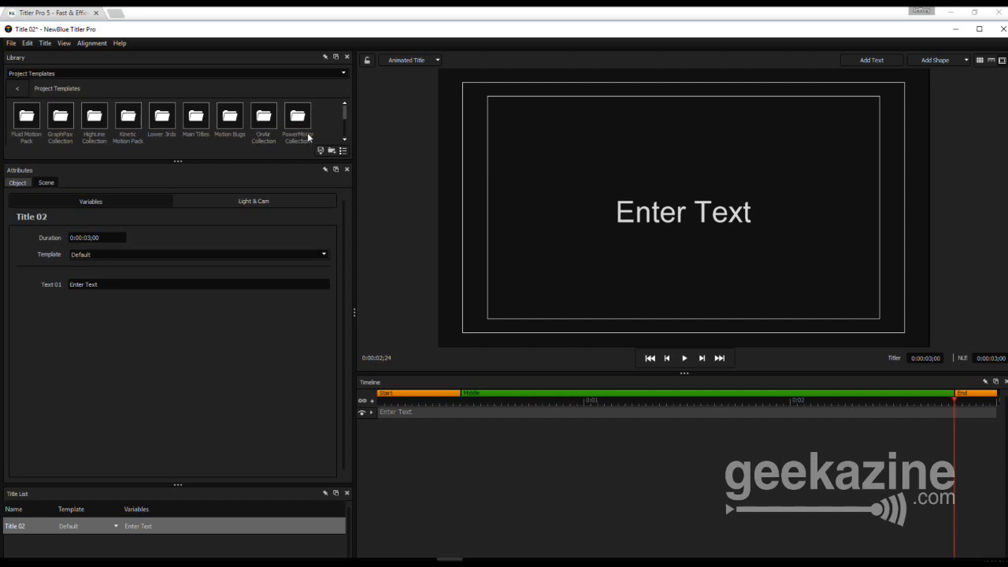
Preview the social picture of the day template in Social Media Collection, Vol. 1, and return to the template folders.
drag(344, 116, 344, 126)
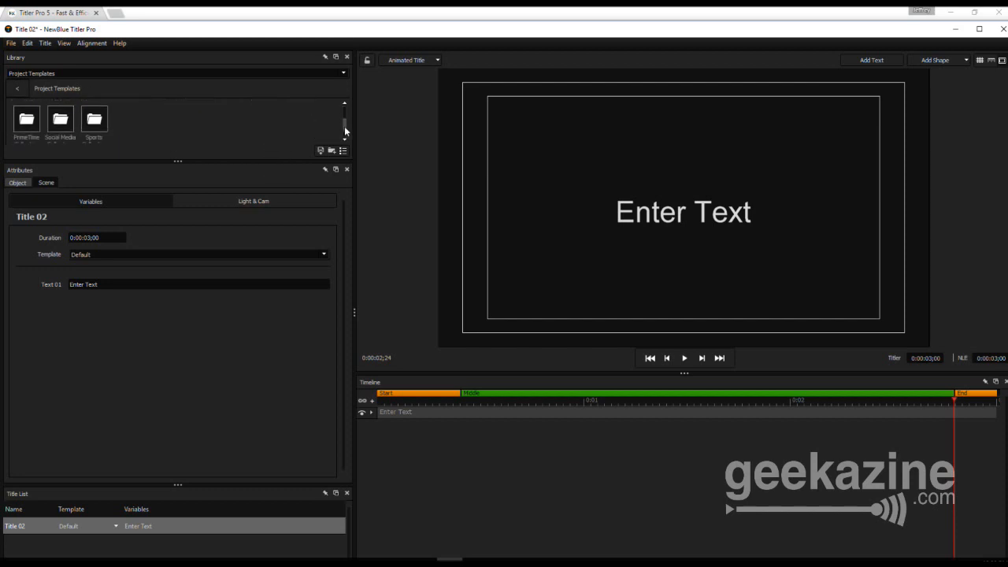
double_click(60, 122)
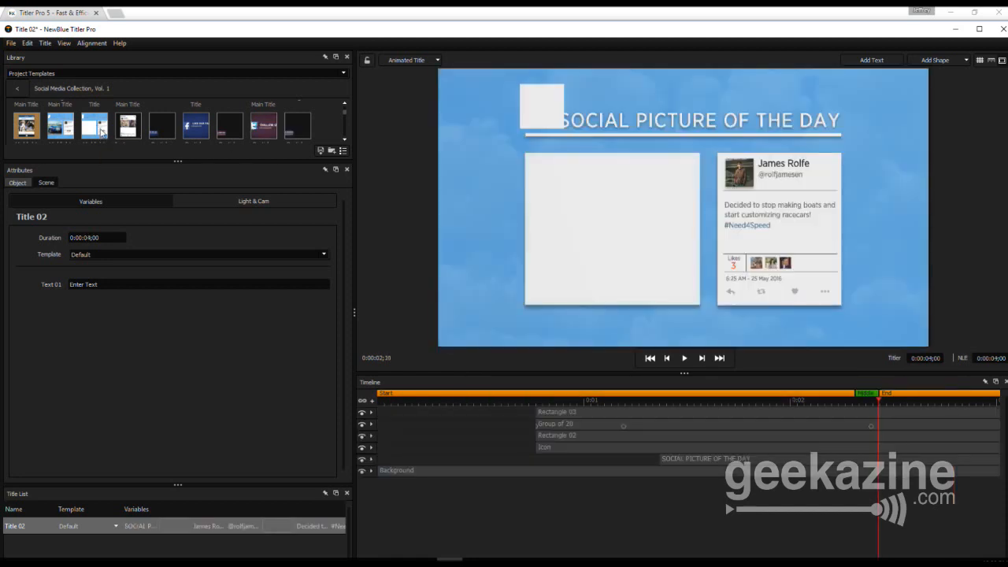
double_click(95, 126)
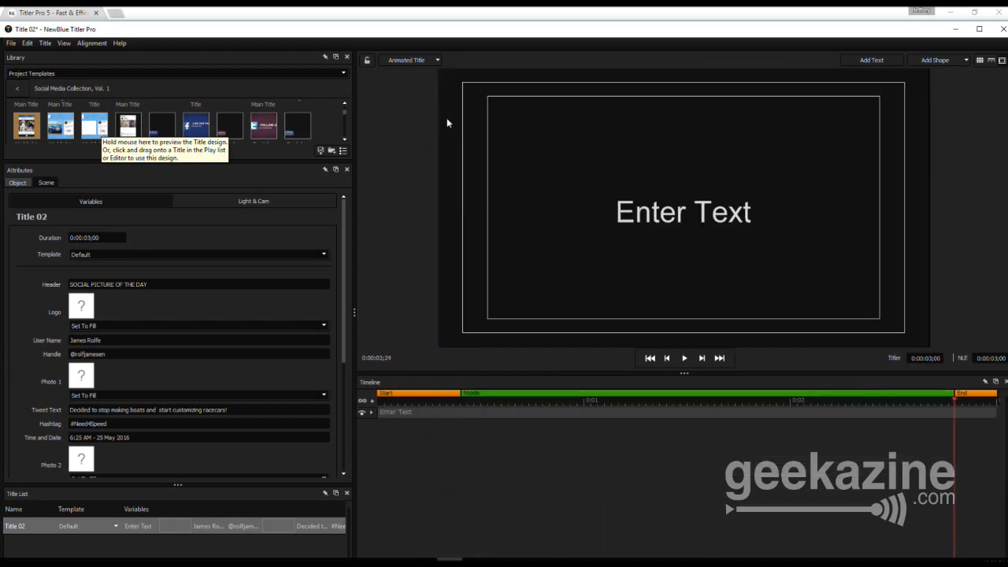
click(17, 89)
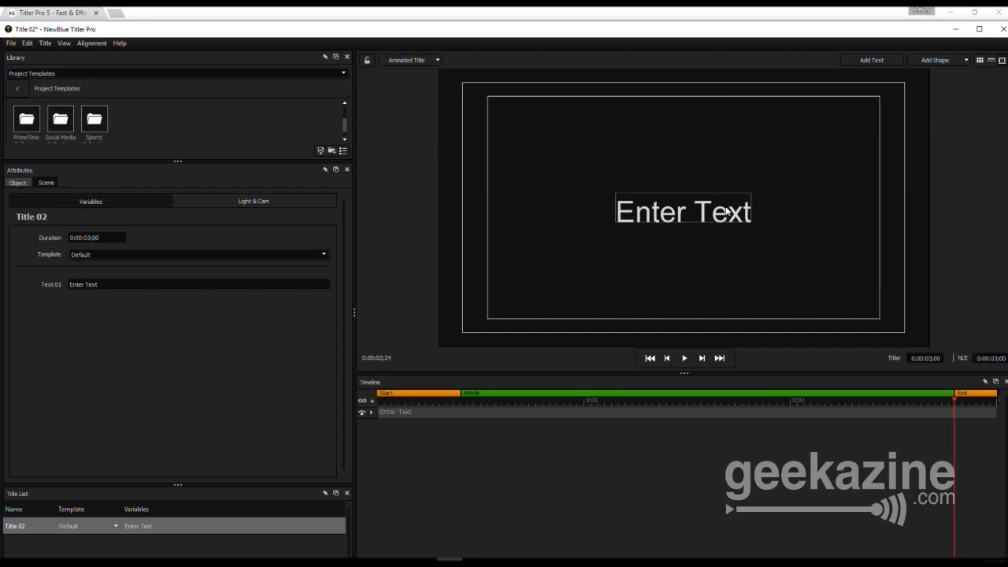
Move the title text to the lower-left corner of the inner safe area and set its font to Antonio.
click(681, 225)
drag(682, 225, 600, 299)
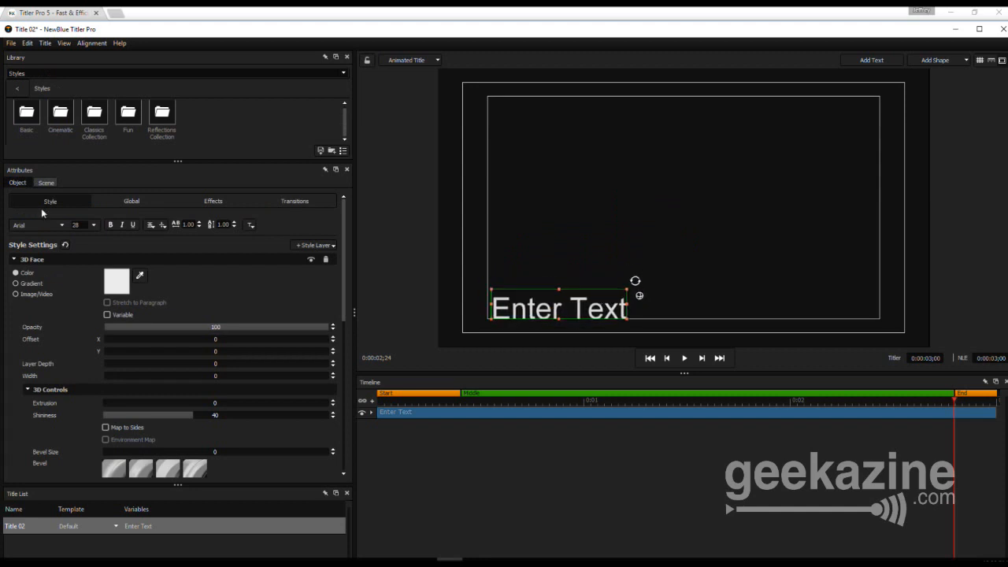
click(62, 224)
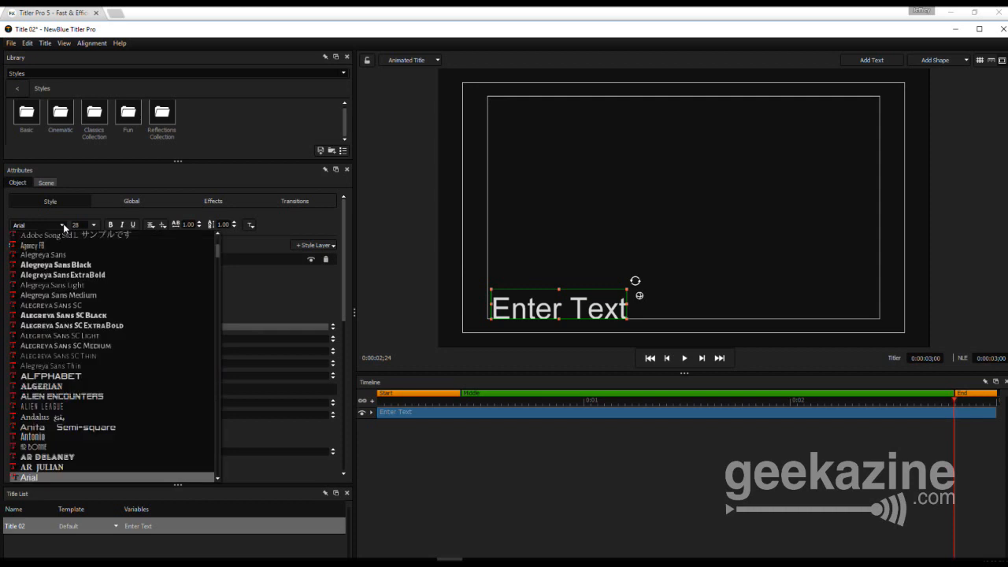
click(56, 437)
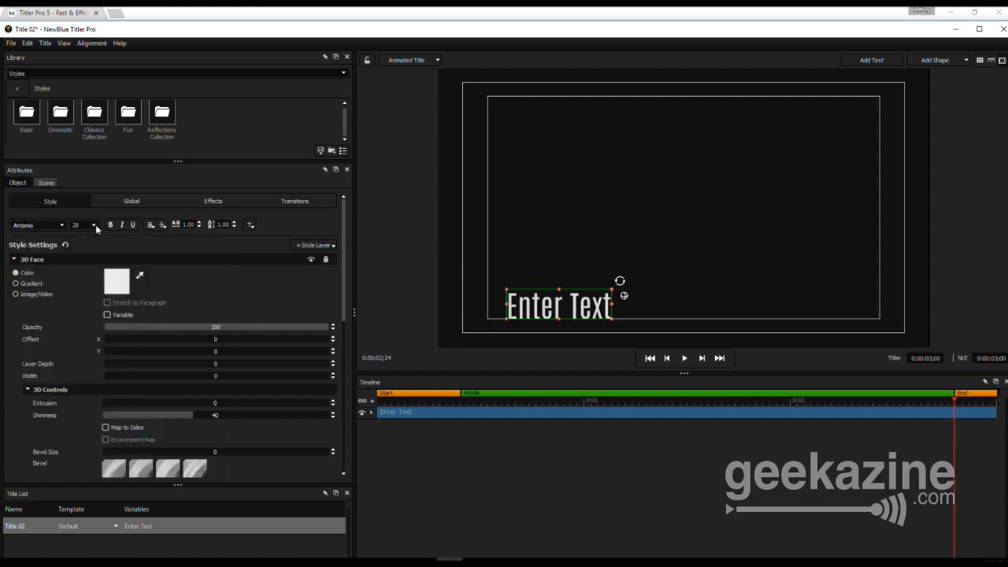
Set the title text's size to 20 and shift it left to the edge of the inner safe area.
click(94, 224)
click(83, 268)
drag(560, 310, 536, 309)
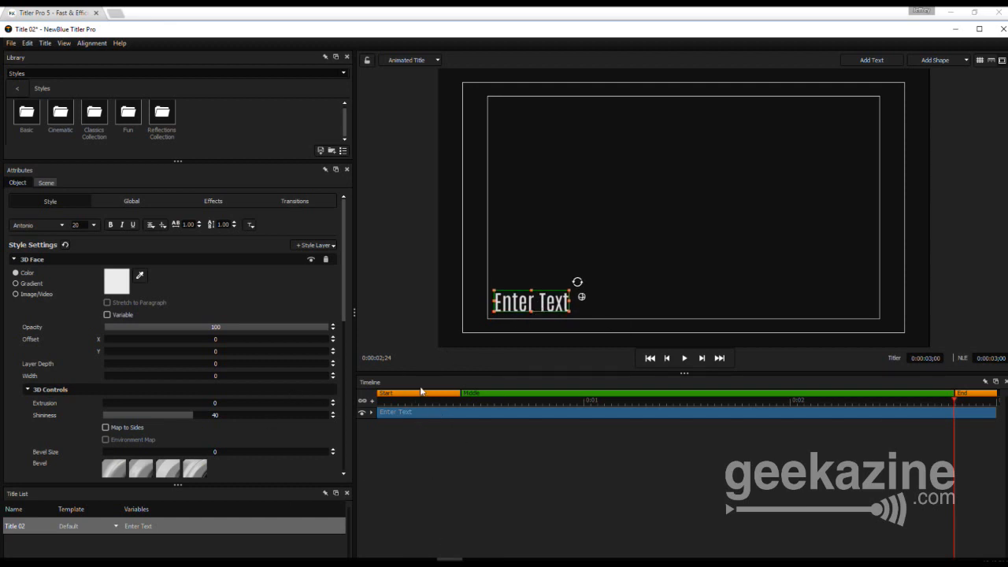
click(616, 257)
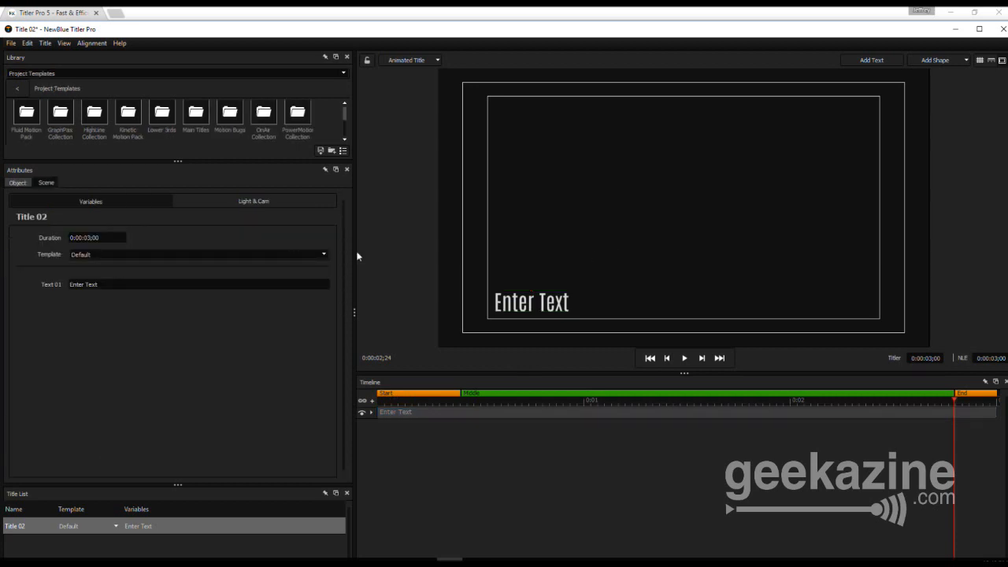
Show the text layer's transition settings and browse the Universe Legacy transitions, including uni.Swish Pan Legacy.
click(453, 411)
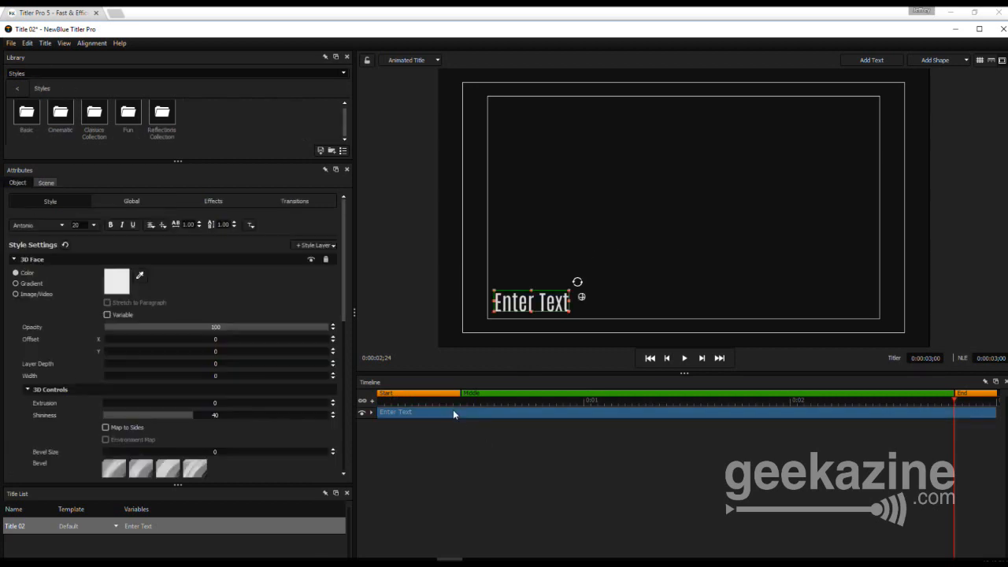
click(288, 203)
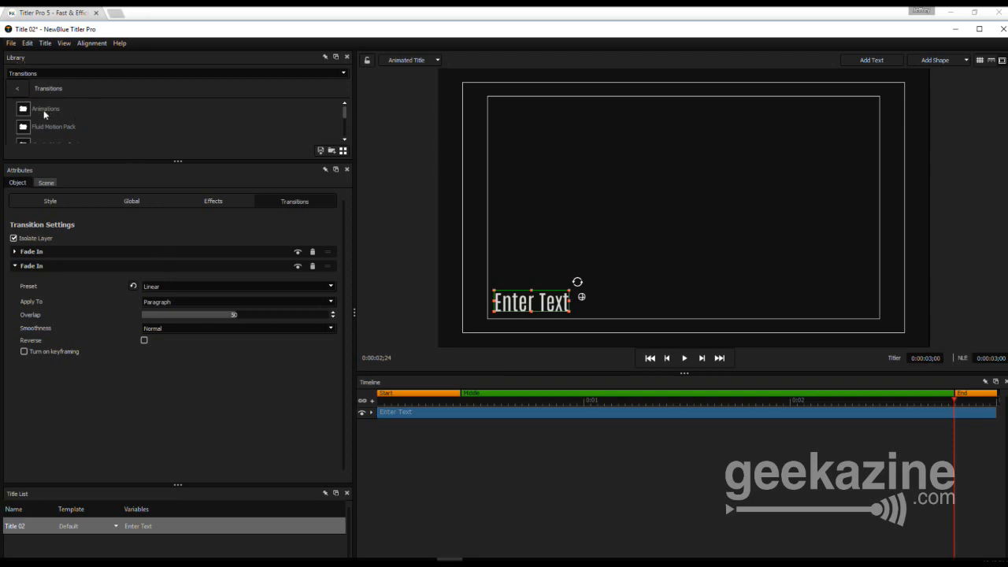
scroll(57, 135, down, 5)
double_click(59, 119)
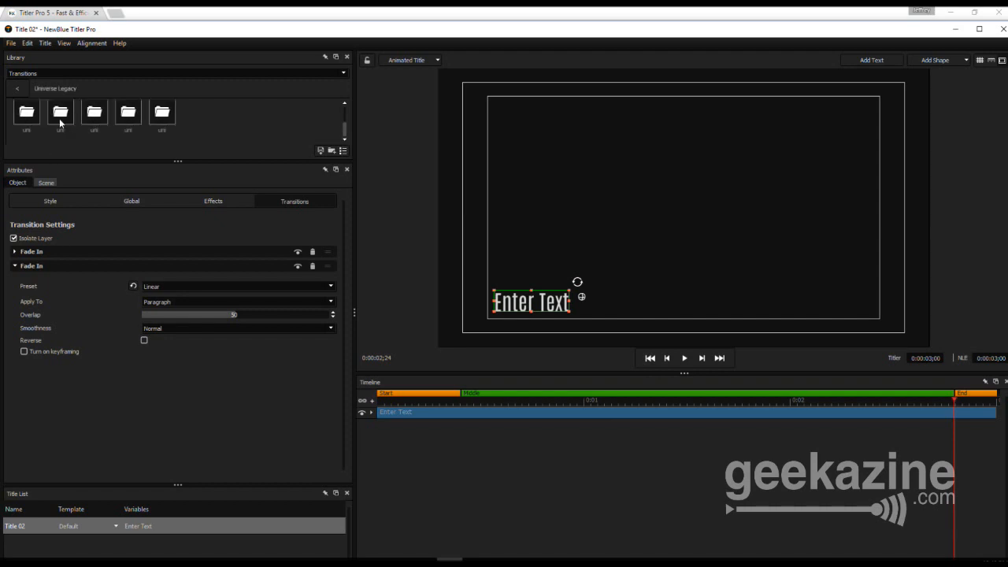
double_click(107, 117)
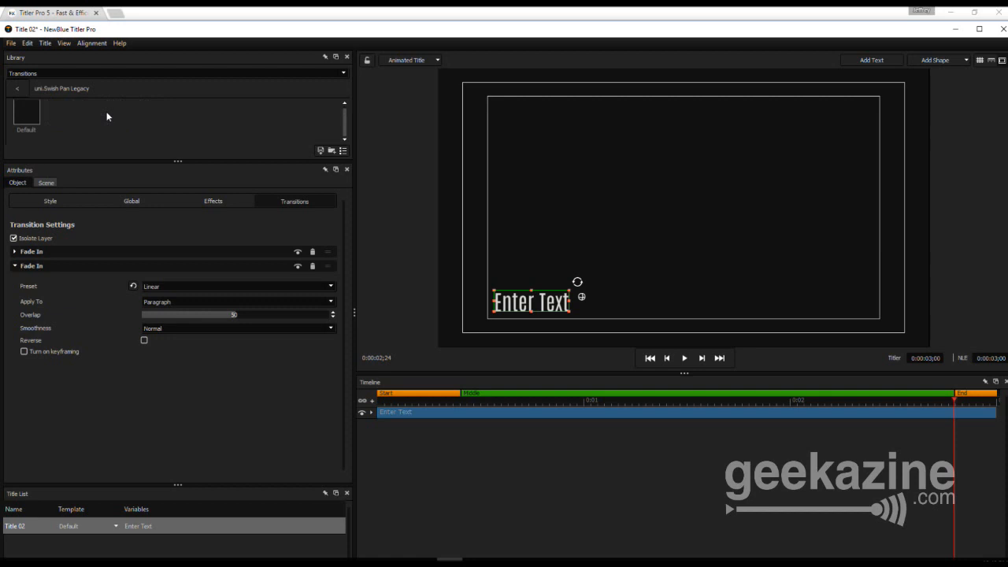
click(17, 91)
scroll(90, 118, down, 3)
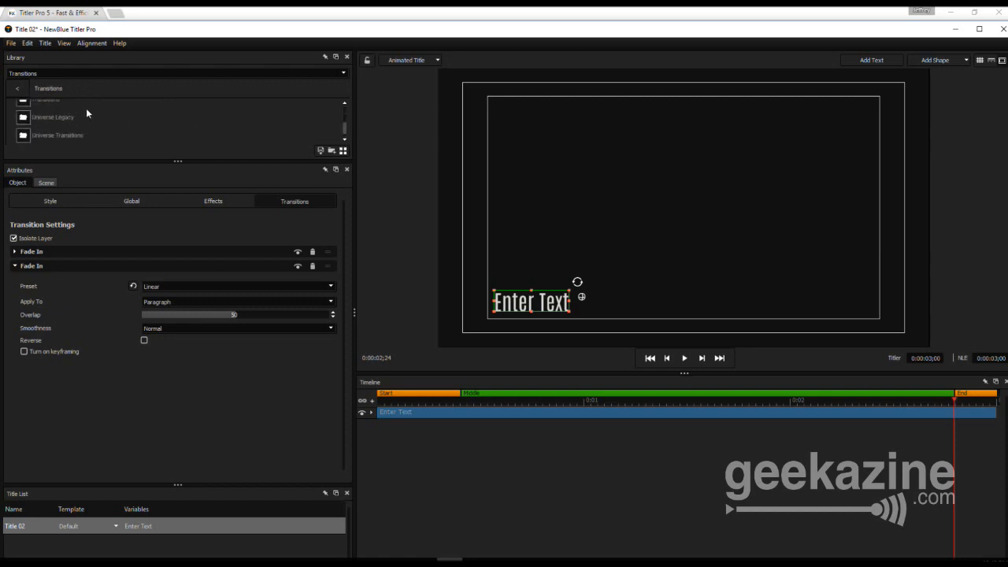
Apply the Accend Paragraph preset of the Fluid Motion Pack's Grow transition to the start of the text layer.
scroll(80, 129, up, 3)
double_click(29, 123)
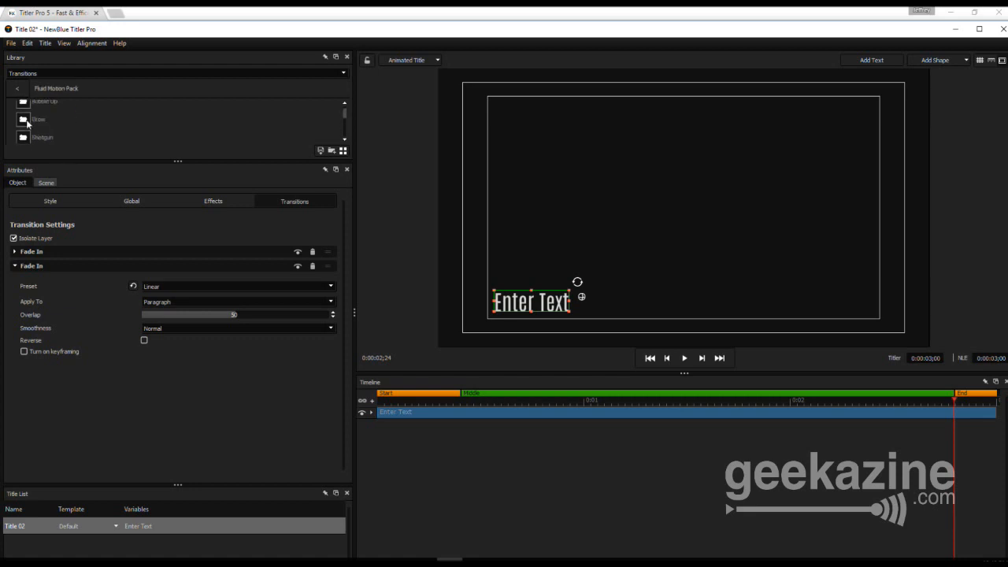
double_click(28, 123)
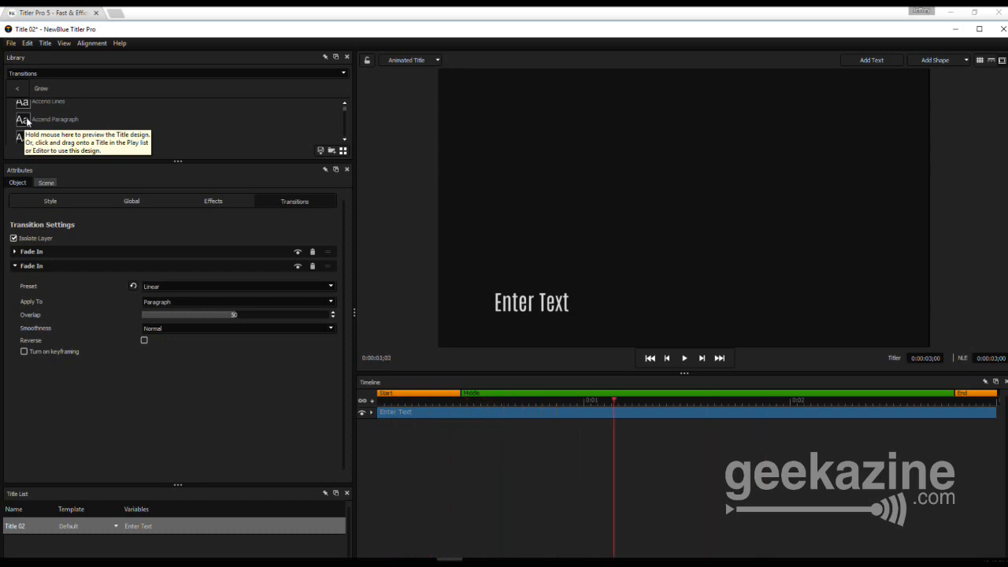
drag(22, 120, 380, 409)
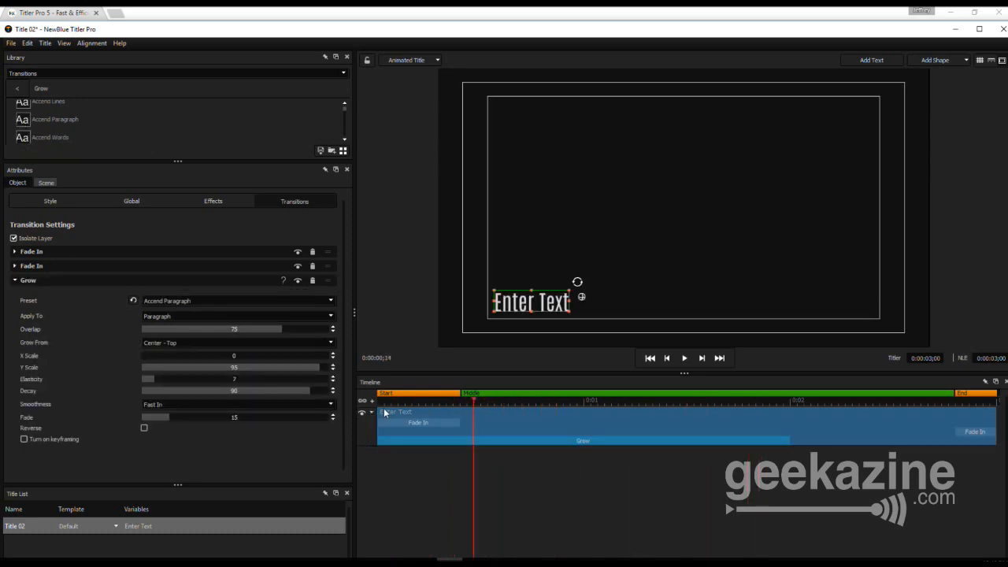
Delete the text layer's starting Fade In, shorten its Grow transition to fit within the Start section, and preview the animation.
right_click(446, 424)
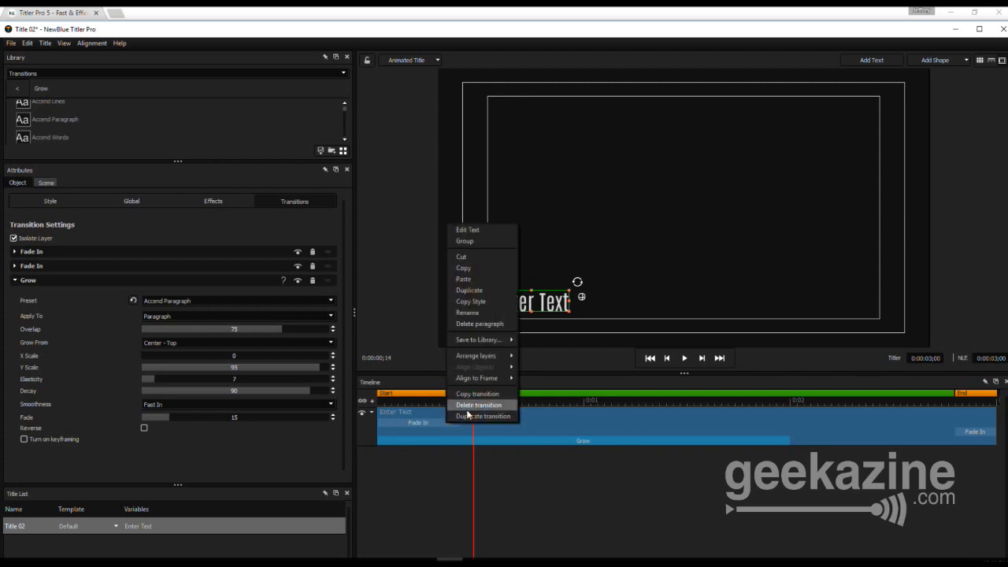
click(473, 404)
drag(792, 432, 454, 432)
click(381, 402)
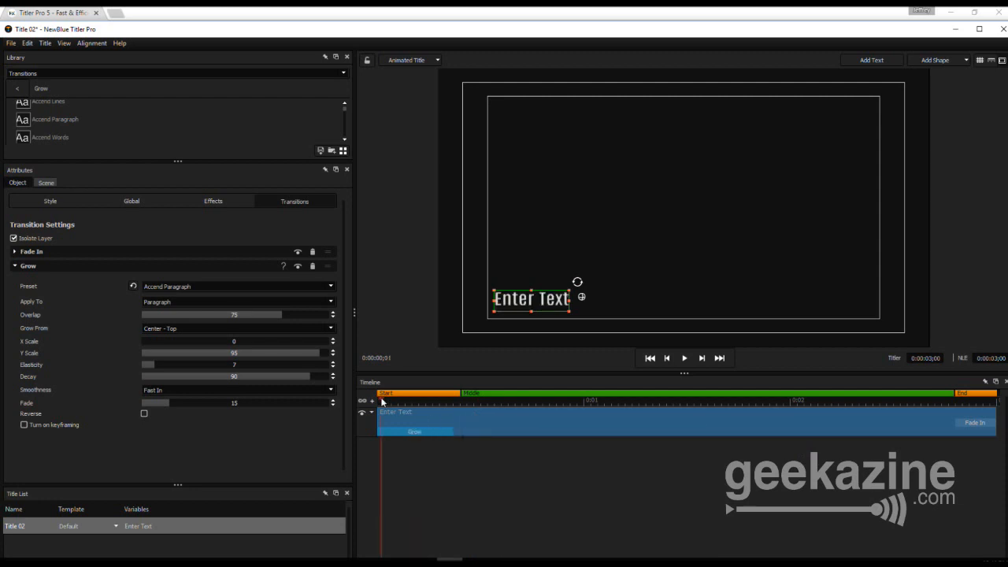
key(space)
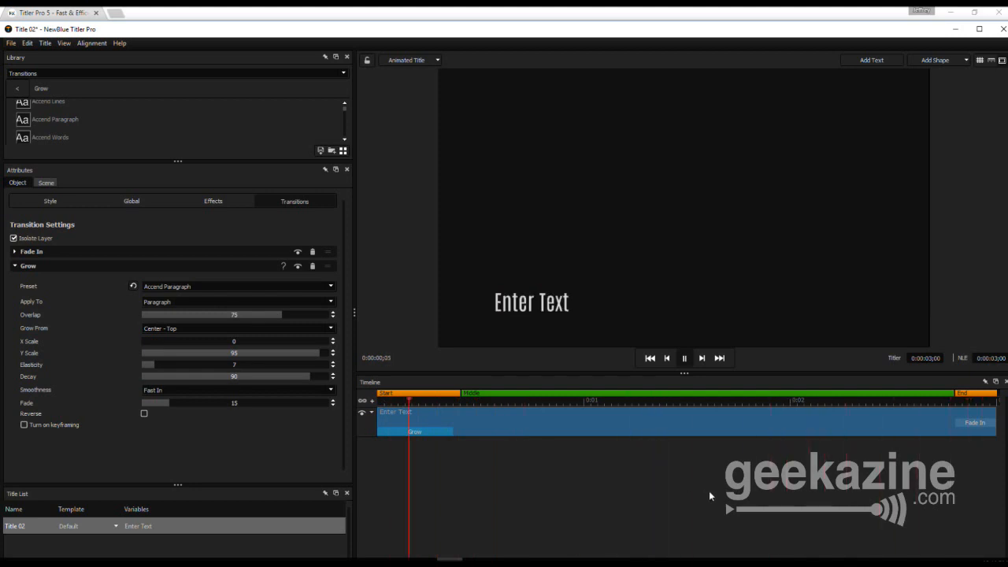
key(space)
Extend the Start section and the Grow transition to the same point just before the one-second mark, and preview the title.
drag(467, 432, 501, 432)
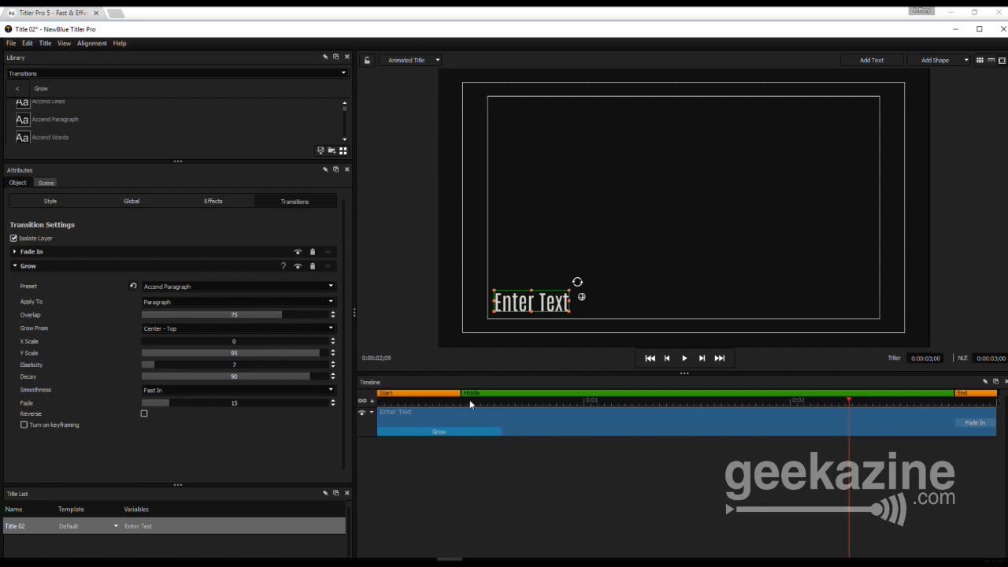
drag(463, 393, 549, 392)
drag(504, 429, 548, 430)
click(379, 401)
key(space)
click(380, 401)
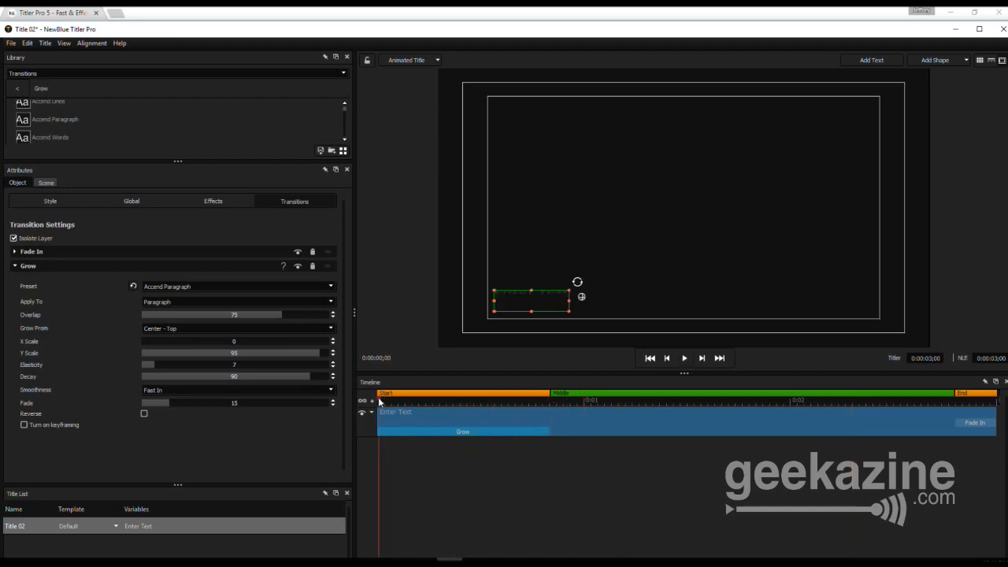
key(space)
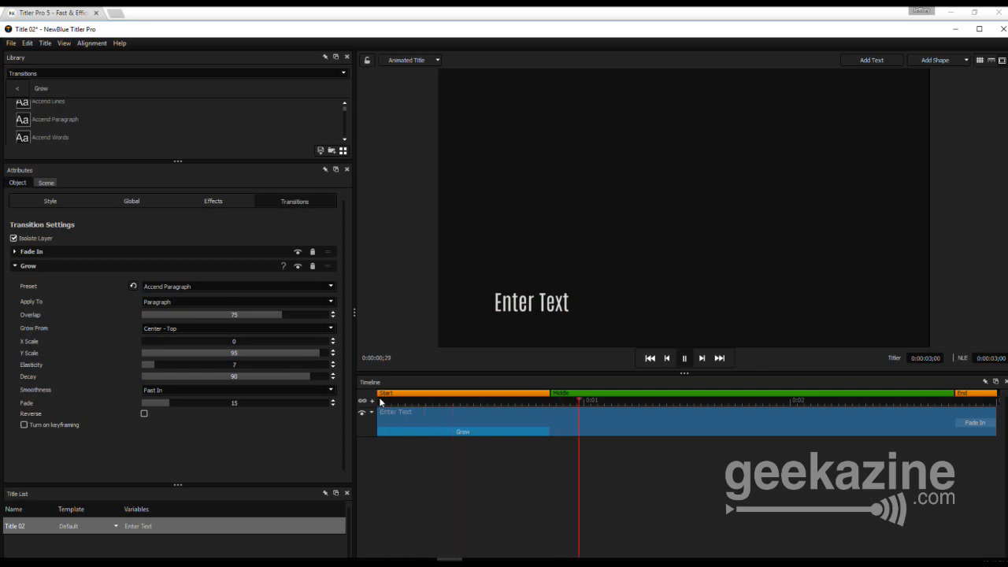
key(space)
Replace the text layer's ending Fade In with the Assemble Words preset of the Fluid Motion Pack's Shotgun transition.
right_click(985, 427)
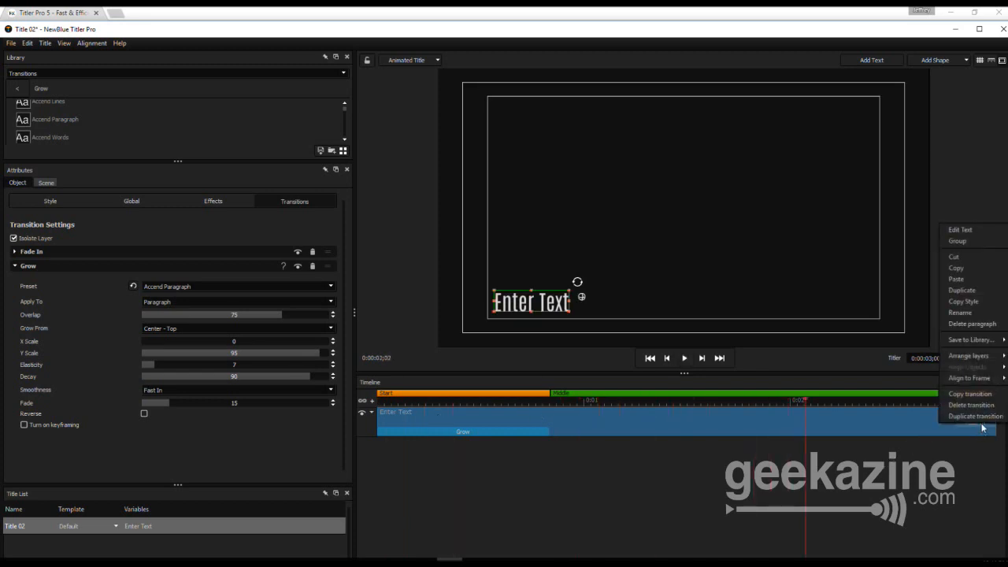
click(974, 405)
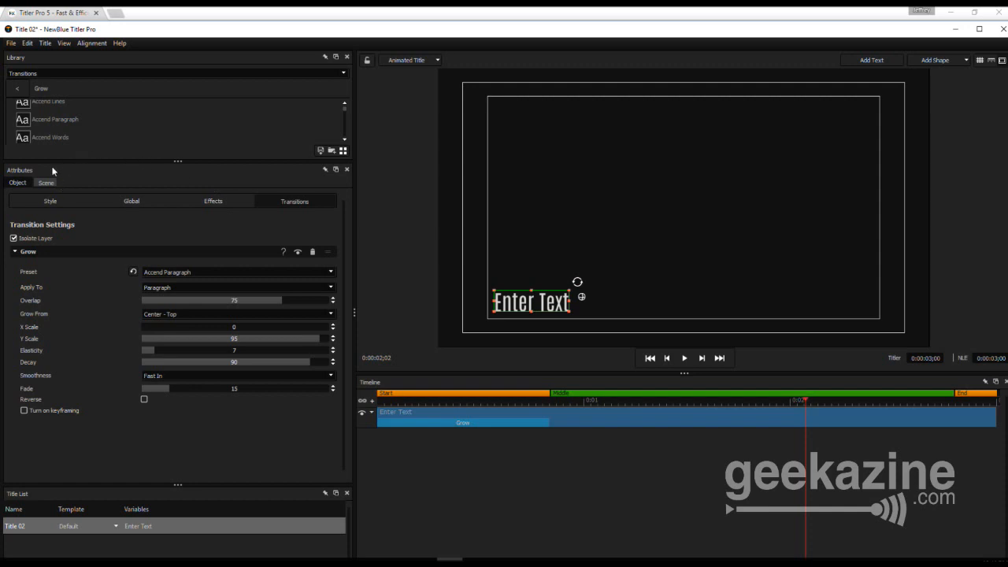
click(17, 89)
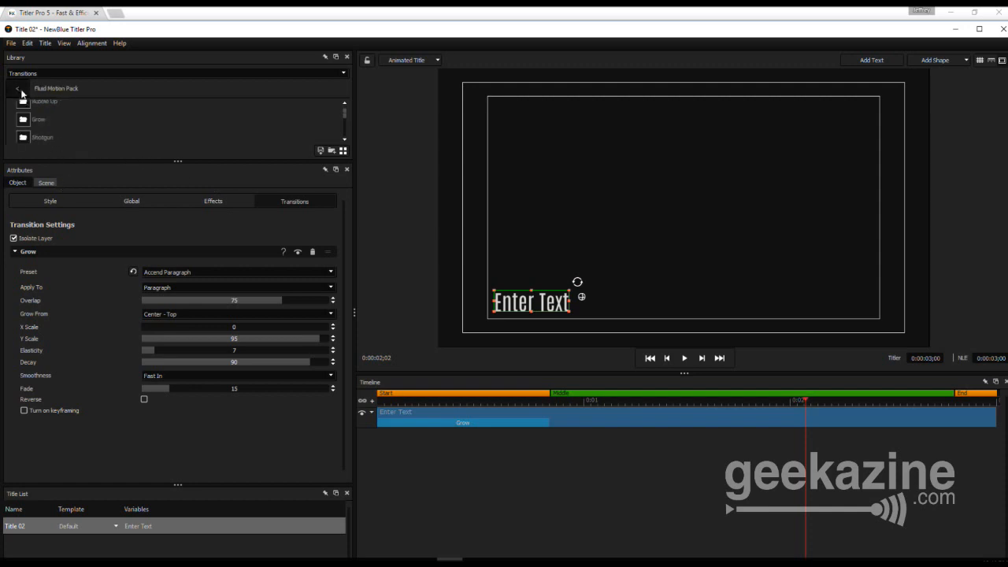
double_click(46, 138)
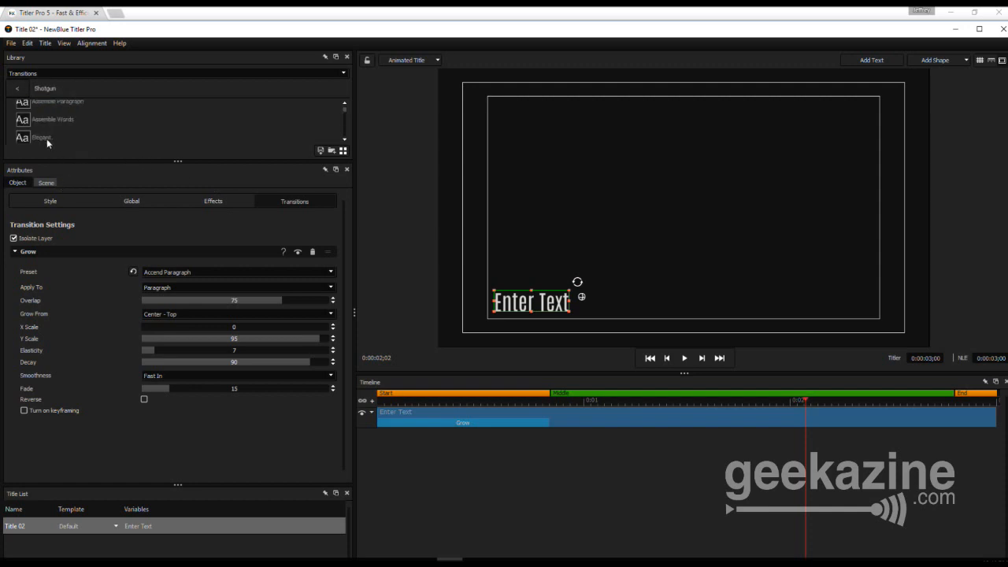
mouse_move(26, 122)
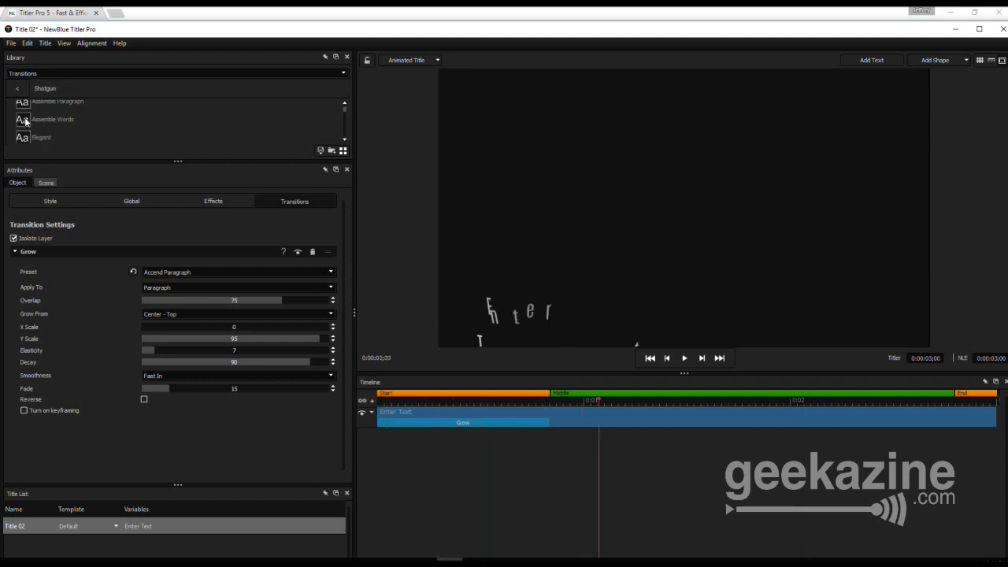
drag(26, 121, 973, 422)
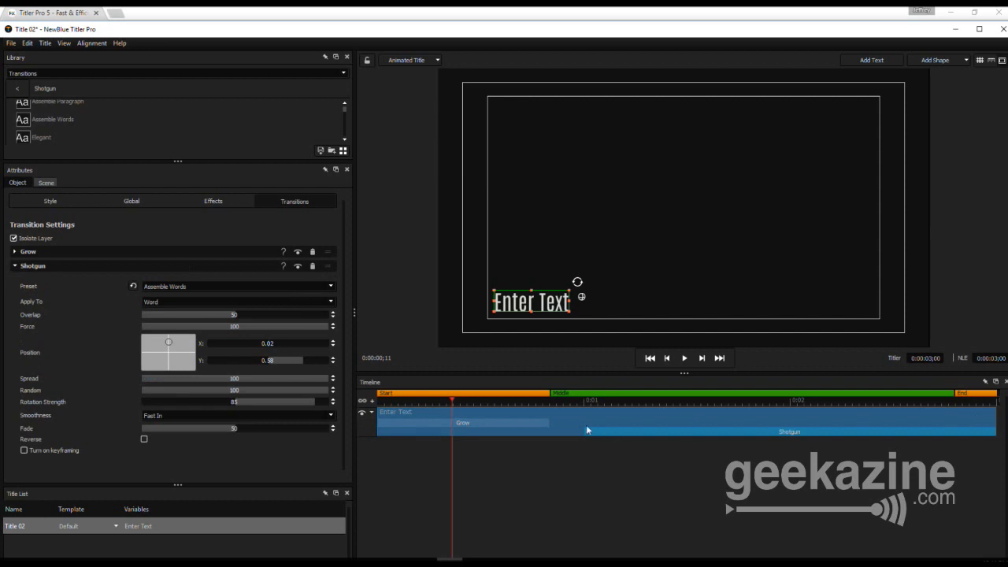
Shorten the Shotgun transition to about the last 0.7 seconds, extend the End section to match, and preview the title.
mouse_move(585, 432)
mouse_down()
mouse_move(880, 425)
mouse_move(852, 425)
mouse_up()
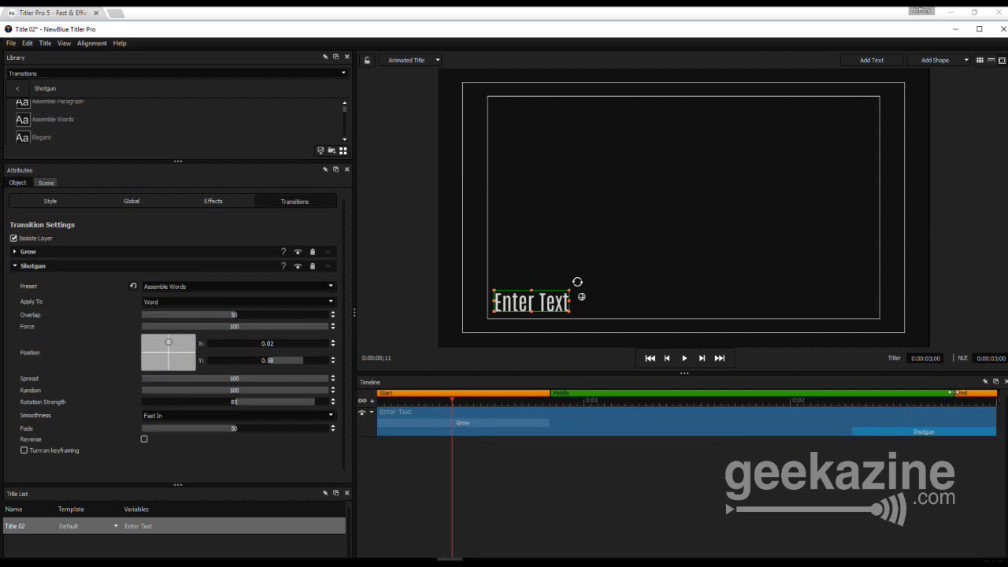
drag(954, 393, 847, 394)
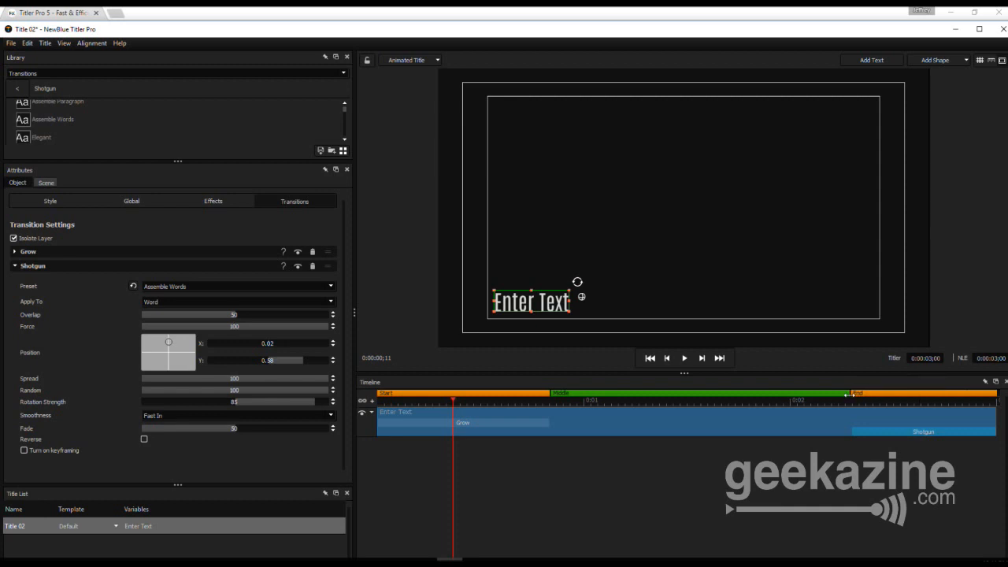
key(space)
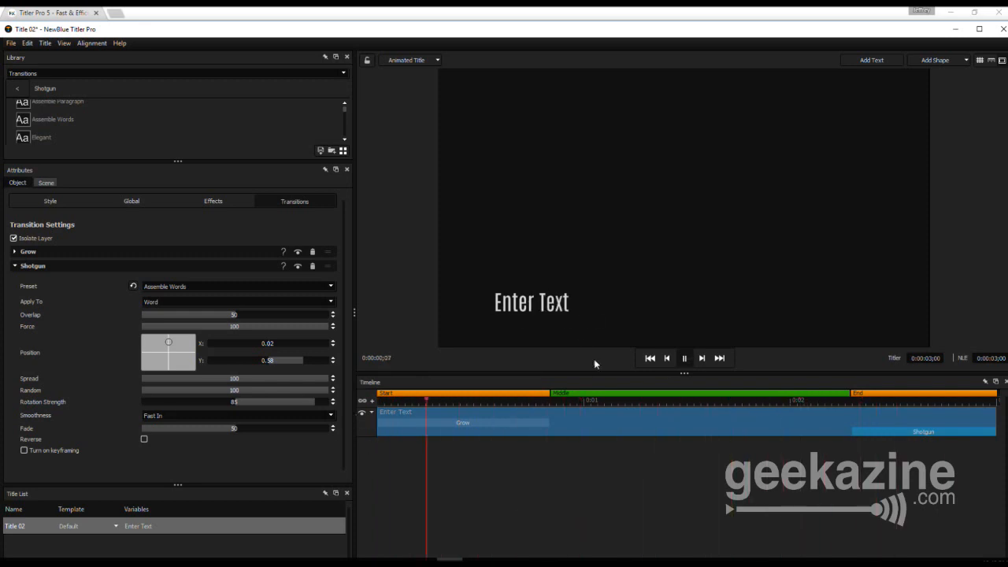
click(537, 481)
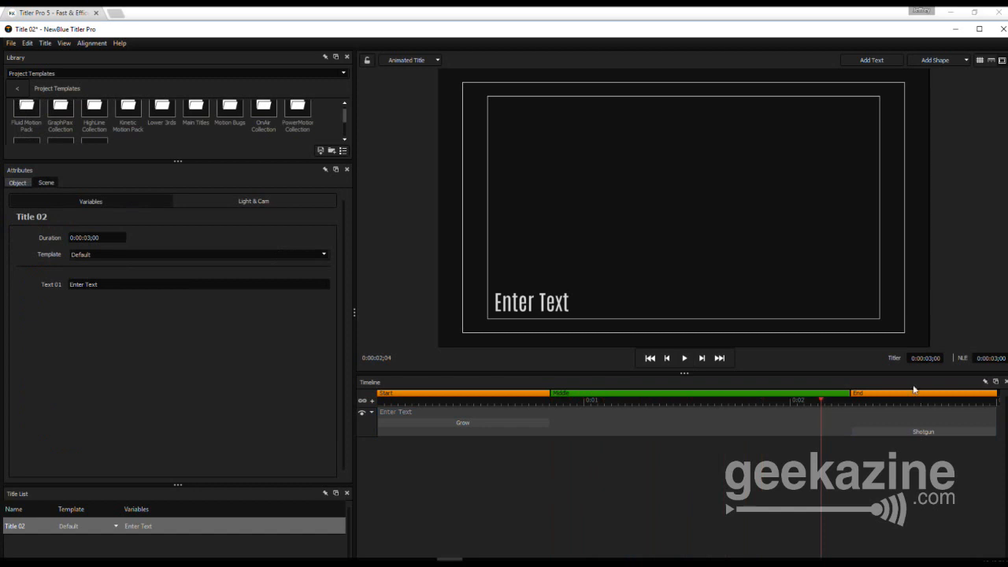
Add a rectangle and fit it around the title text in the lower-left corner of the inner safe area.
click(966, 61)
click(951, 83)
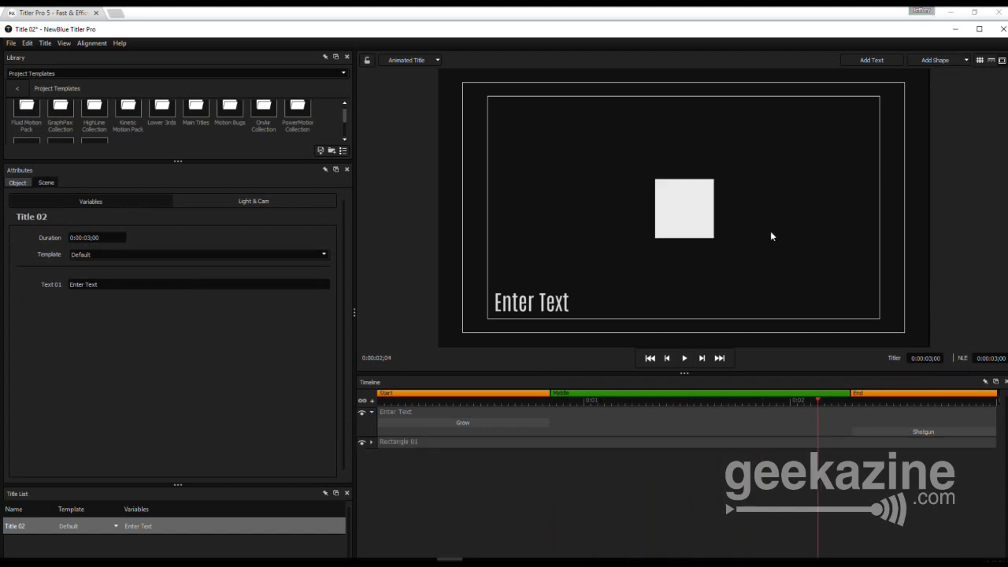
drag(542, 274, 582, 288)
drag(537, 255, 530, 285)
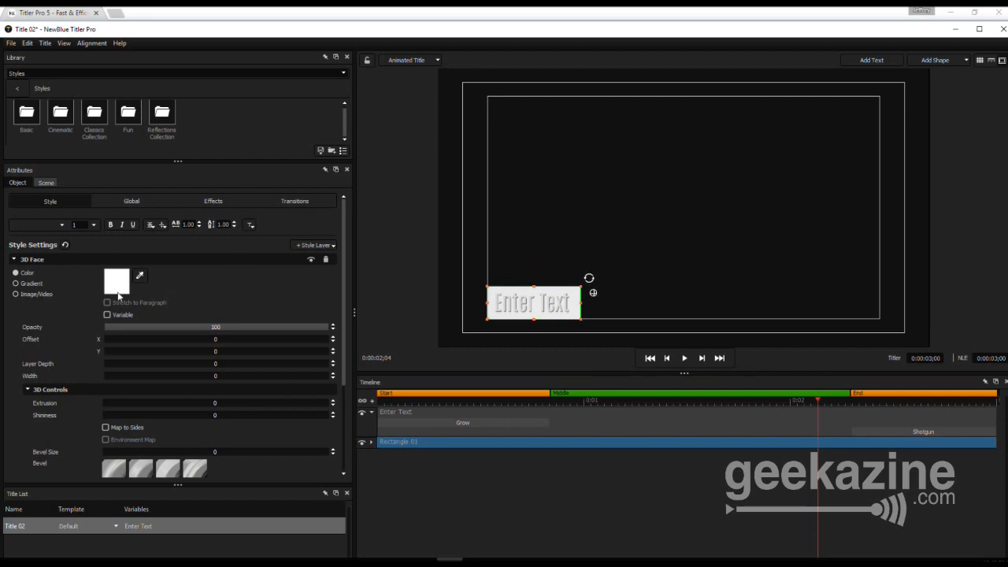
Fill the rectangle's 3D Face with a two-colour linear gradient running from blue 7D93FF above to black below.
click(32, 285)
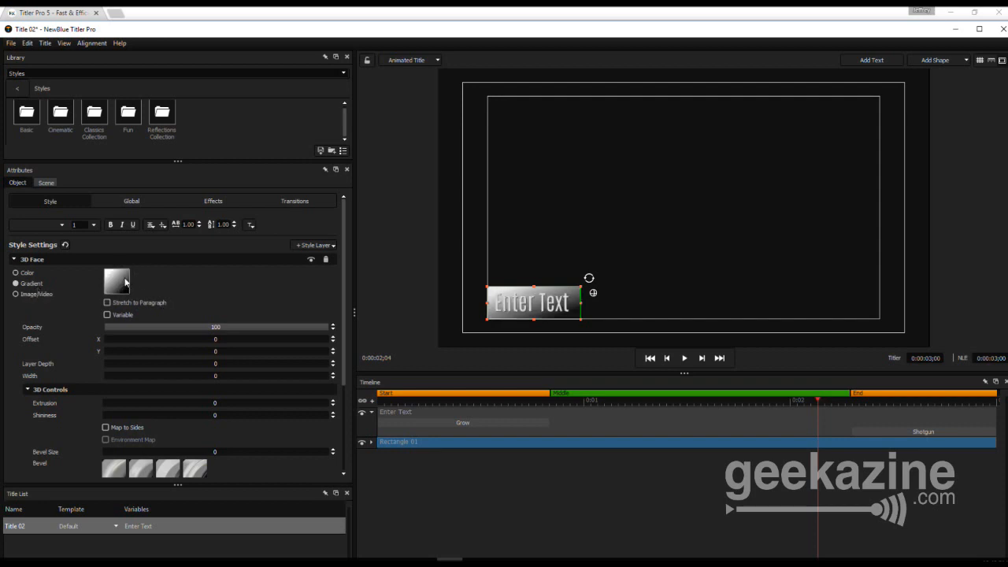
click(117, 280)
drag(405, 261, 474, 93)
drag(384, 178, 365, 197)
drag(527, 210, 514, 199)
drag(468, 149, 493, 171)
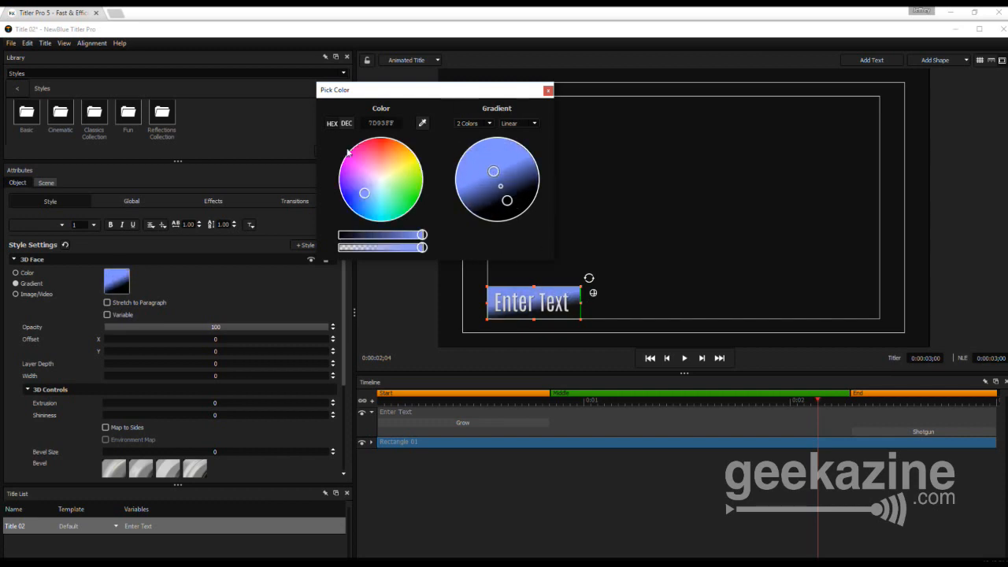
click(547, 89)
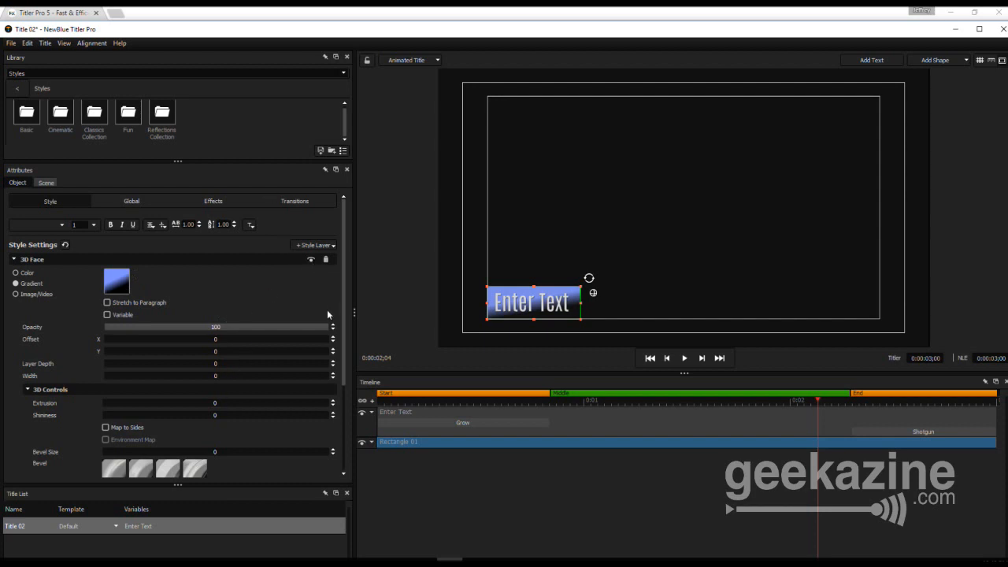
Add a 2D - Outline Glow style layer to the rectangle with opacity 46 and thickness 3.5.
click(334, 245)
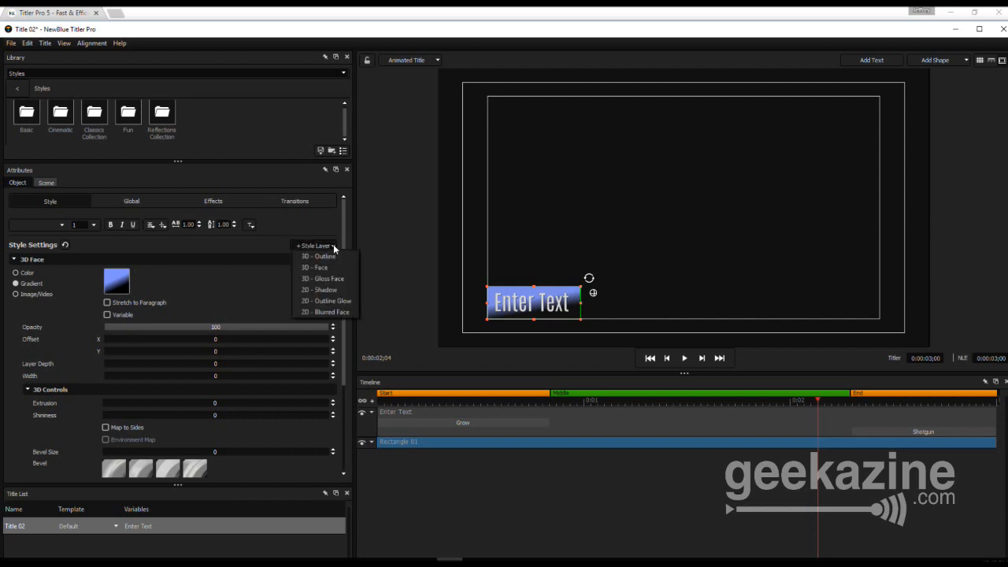
click(339, 302)
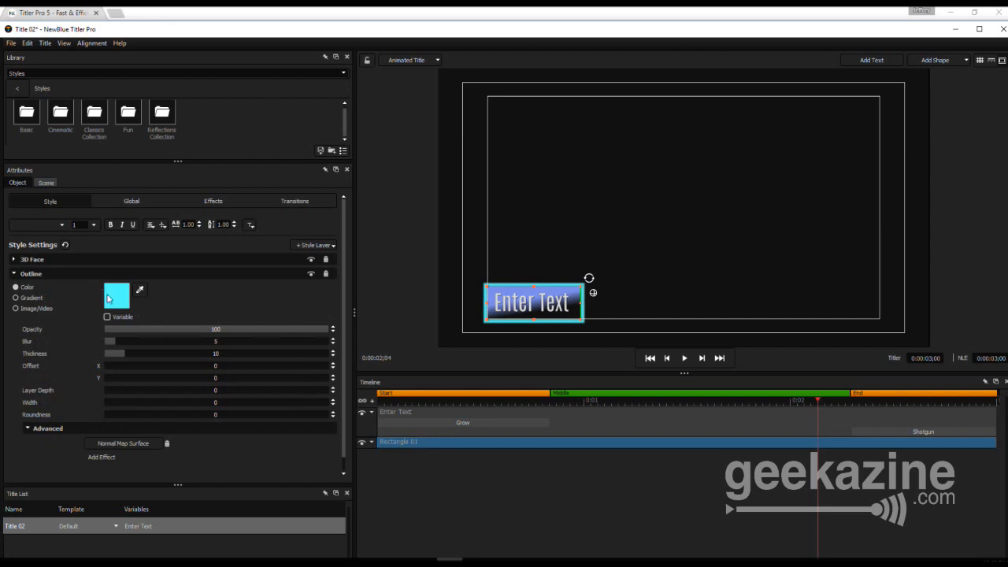
drag(256, 327, 16, 329)
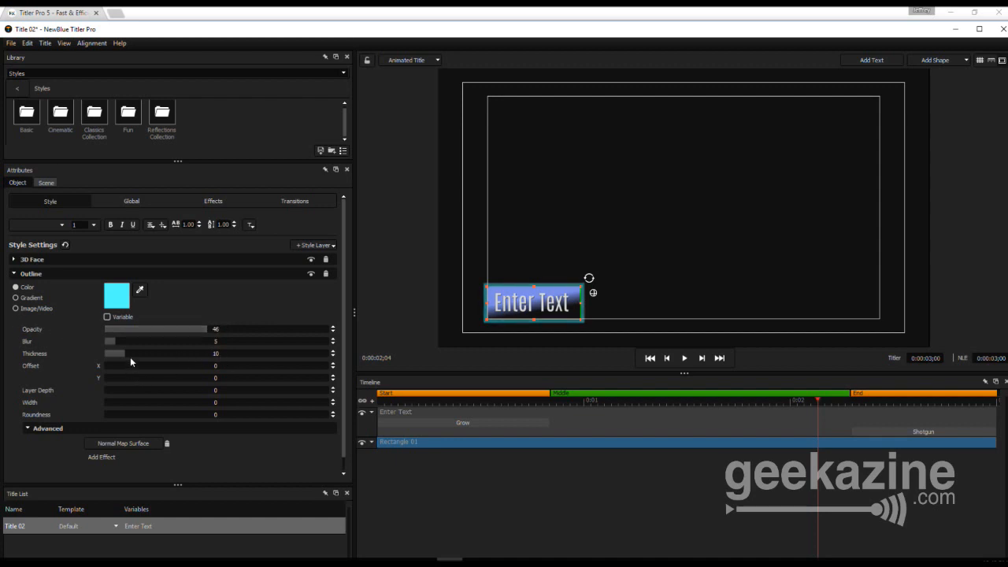
drag(122, 352, 94, 355)
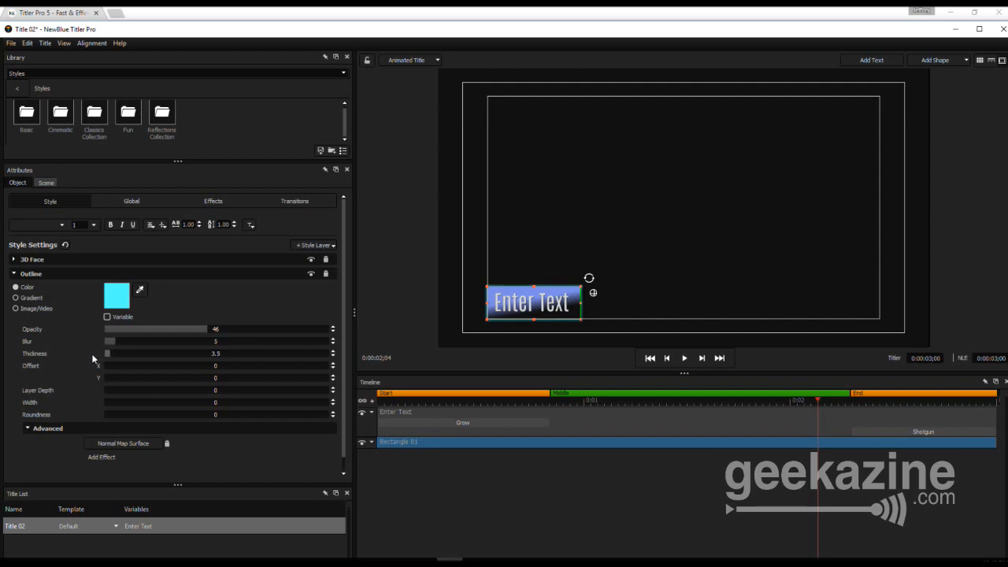
Play the title from the beginning to check the text animation against the rectangle.
click(385, 401)
drag(386, 403, 373, 401)
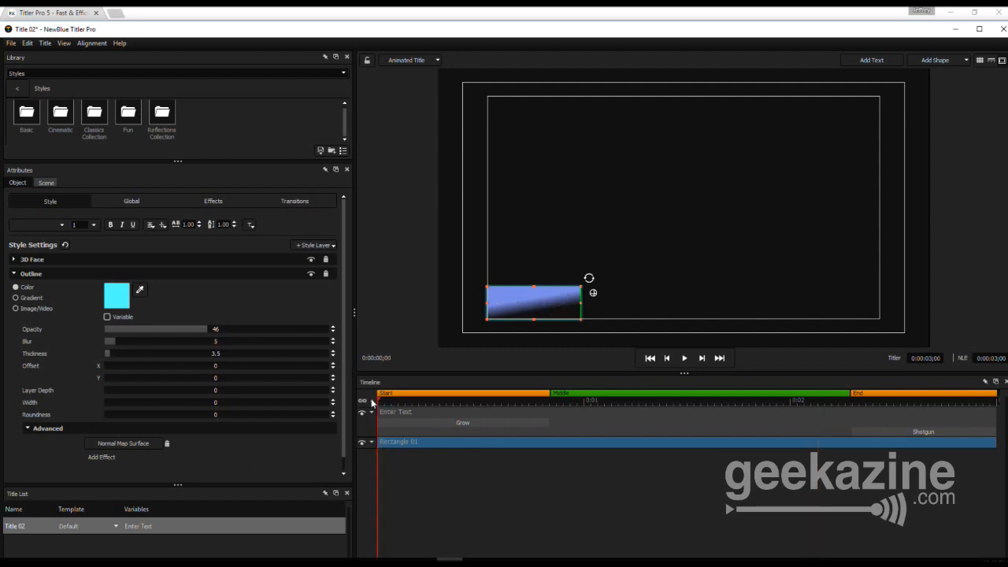
key(space)
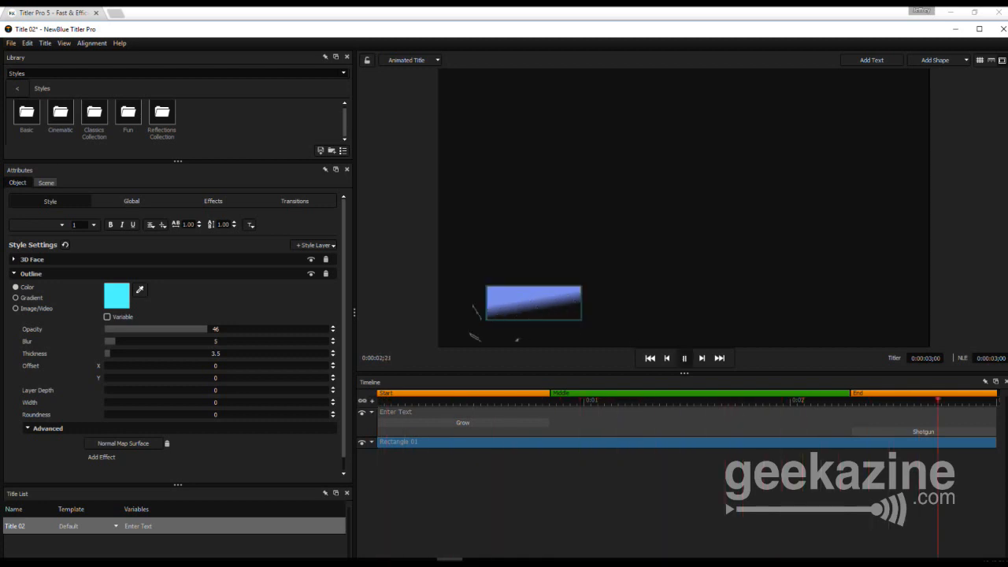
key(space)
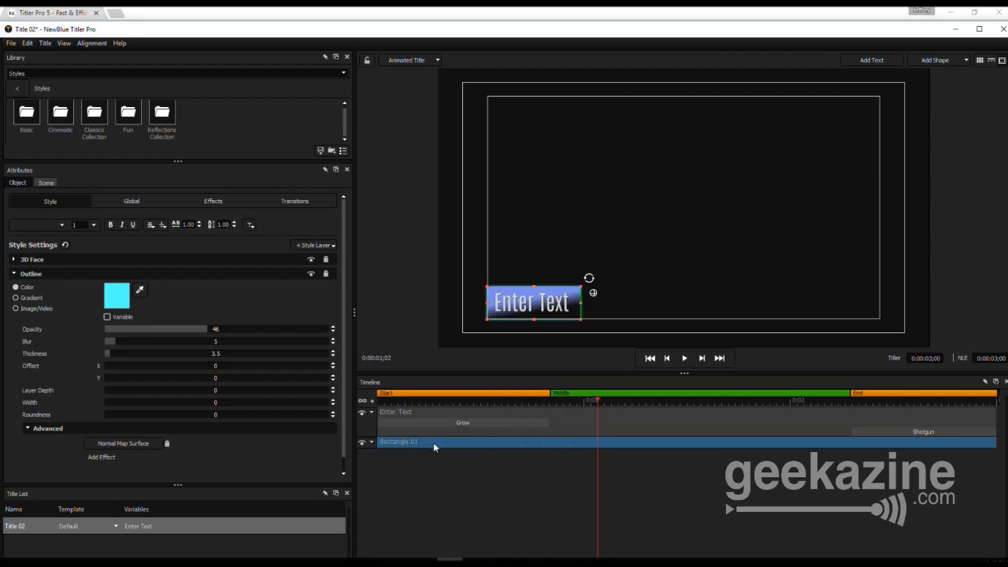
Apply Fade In's Pop Letters preset to the start and end of the rectangle layer, each lasting about a quarter second.
click(305, 204)
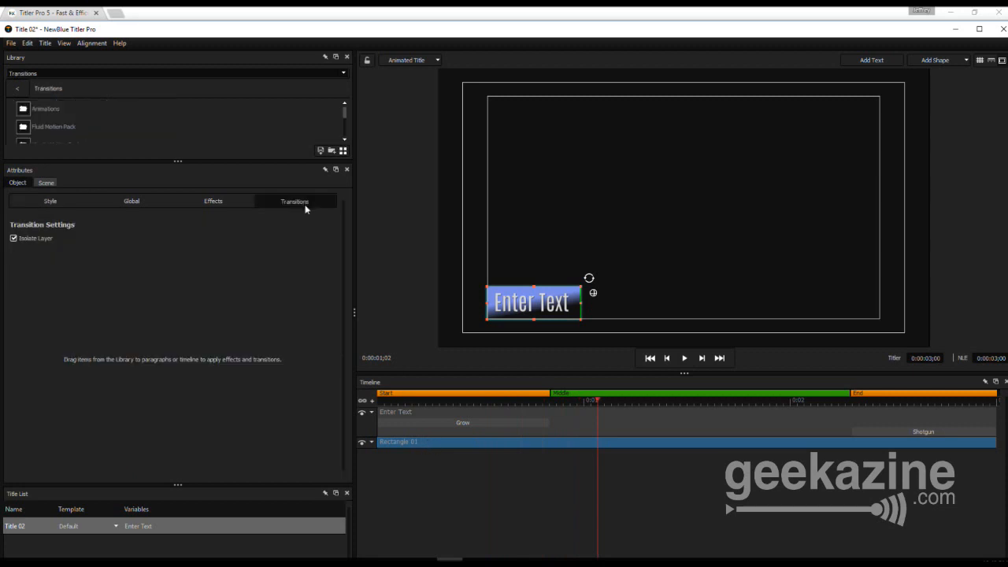
double_click(25, 110)
scroll(41, 122, down, 2)
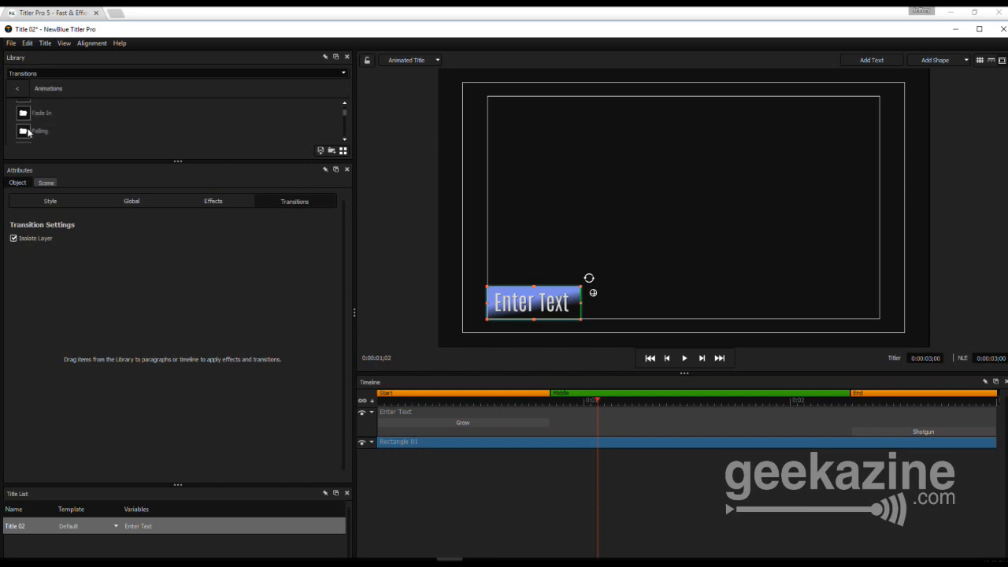
double_click(26, 115)
drag(44, 123, 384, 444)
drag(788, 453, 429, 448)
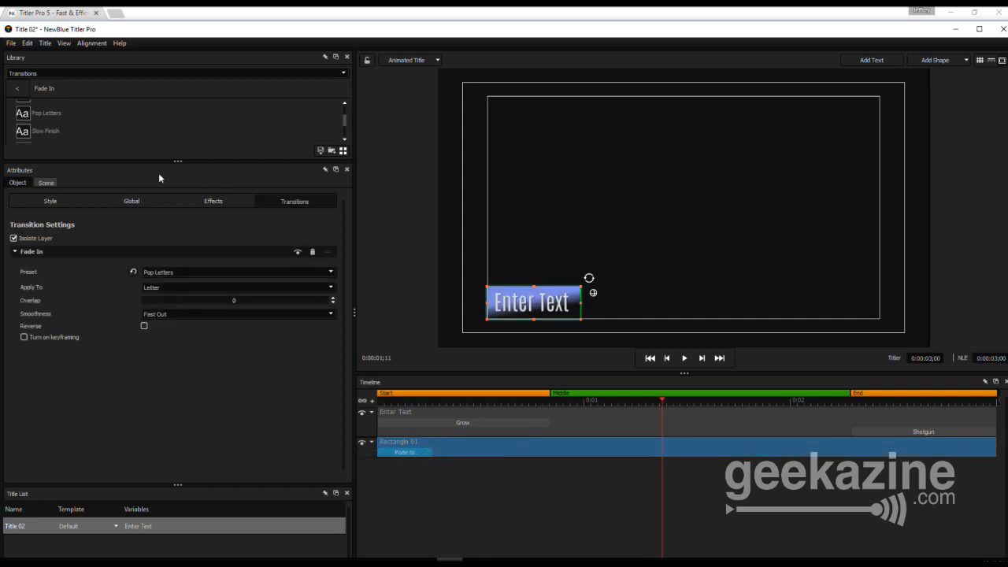
drag(49, 122, 975, 455)
drag(586, 458, 950, 464)
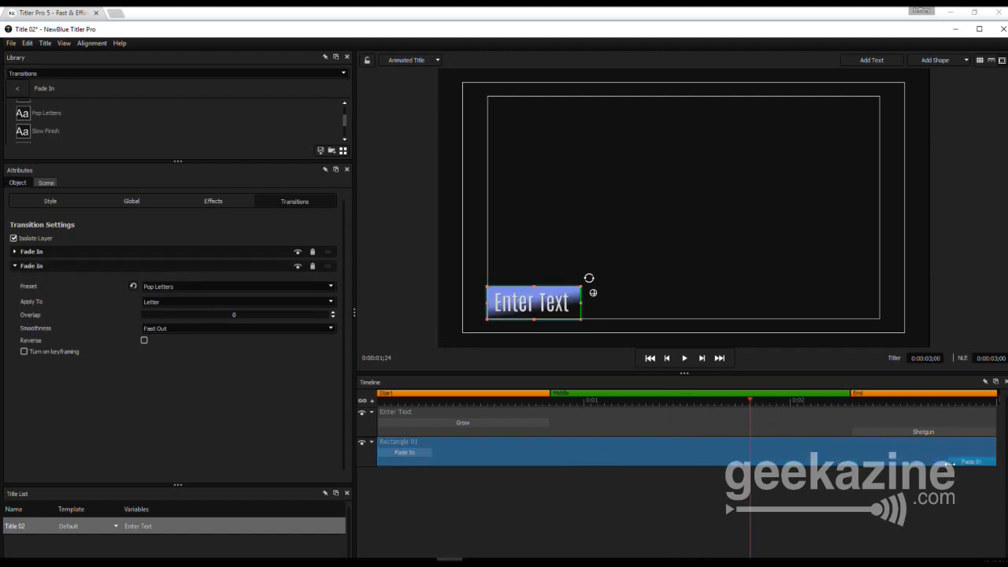
Scrub through the opening and shorten the rectangle's starting Fade In to about 0.1 seconds.
click(380, 402)
drag(381, 403, 489, 405)
drag(430, 452, 399, 454)
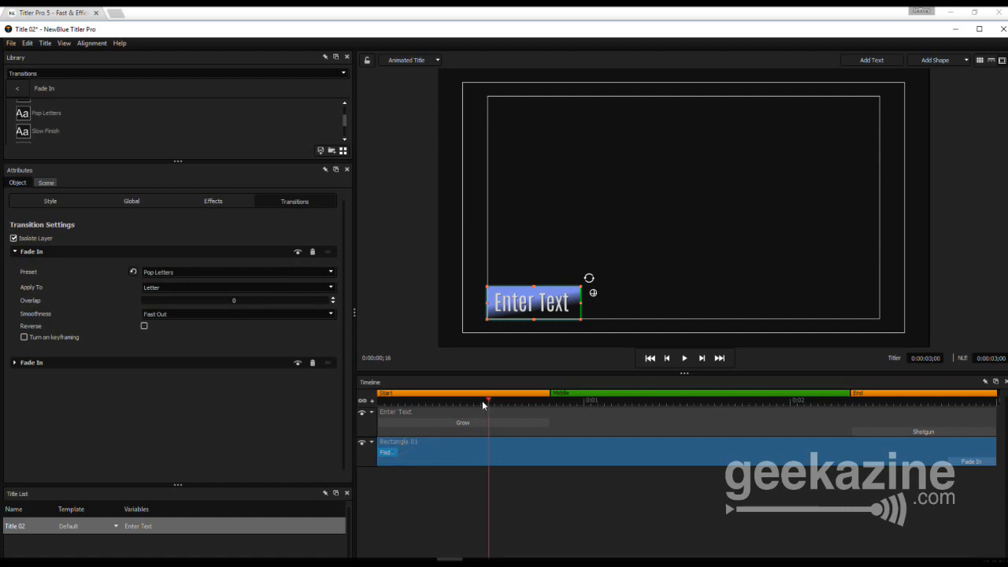
Trim the text layer to start at about frame 3, when the rectangle's Fade In ends, and finish where its ending fade begins.
drag(491, 402, 534, 418)
mouse_move(385, 417)
mouse_down()
mouse_move(430, 422)
mouse_move(398, 422)
mouse_up()
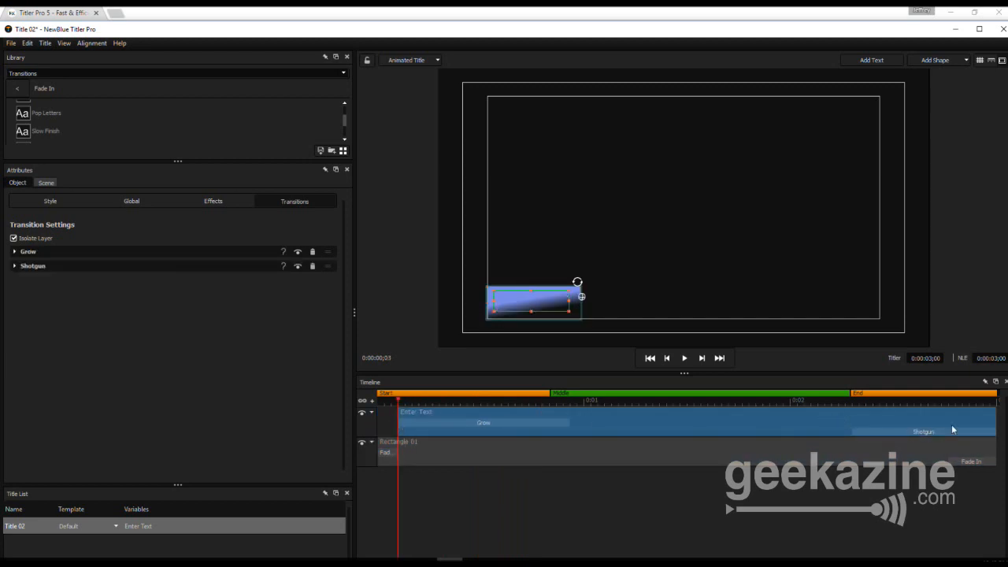
drag(993, 419, 949, 421)
drag(378, 402, 375, 444)
Change the title's Text 01 variable to "Hello World" and scrub the timeline to check it over the rectangle.
click(679, 247)
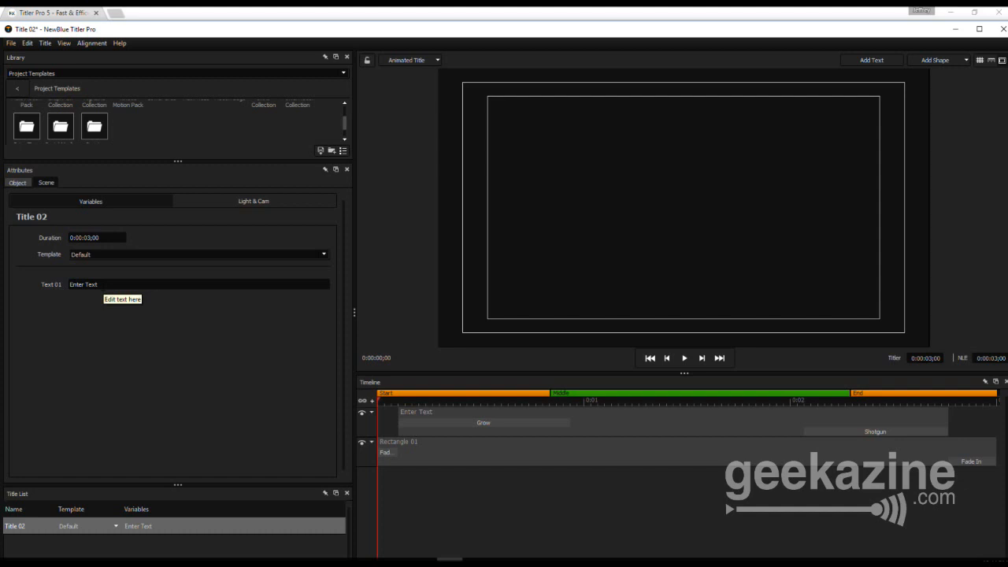
click(95, 284)
text(Hello World)
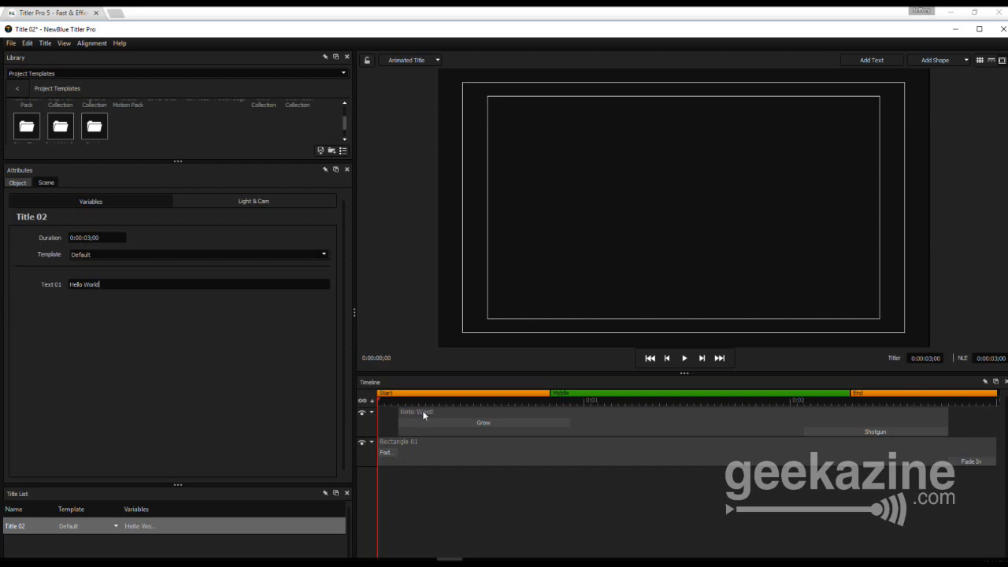
drag(381, 402, 525, 403)
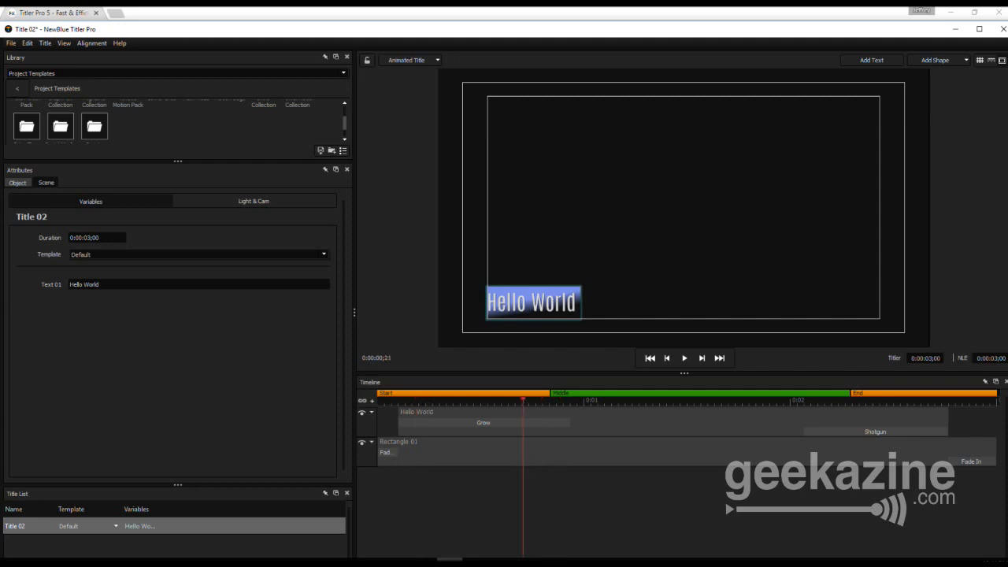
click(217, 563)
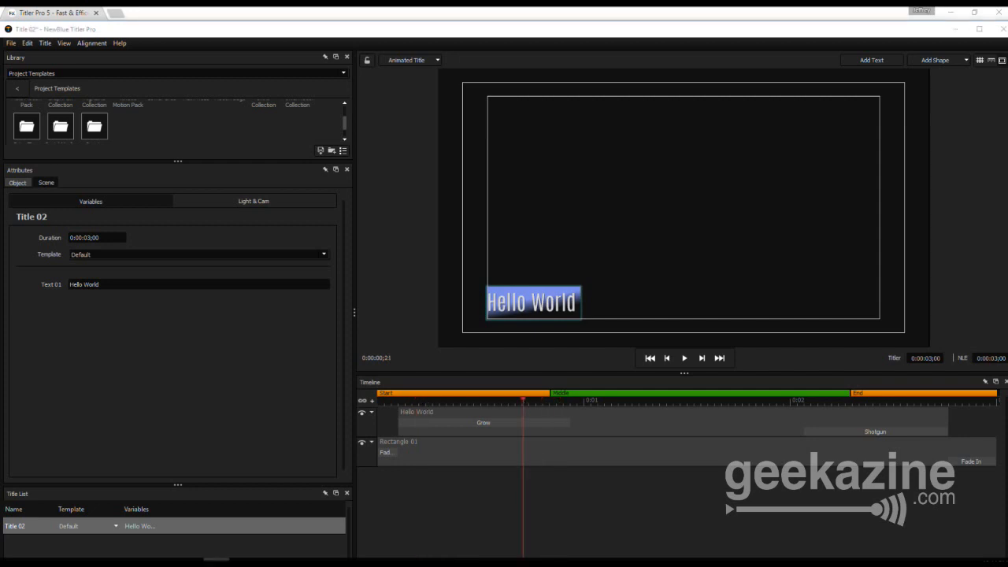